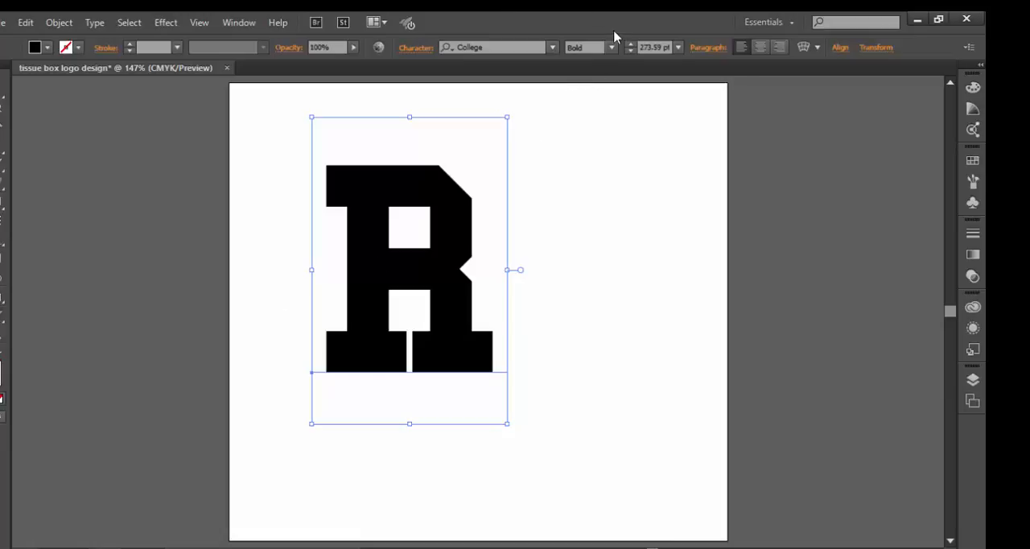
# Step: Change the font style of the letter R to Regular
pyautogui.click(611, 50)
pyautogui.click(605, 68)
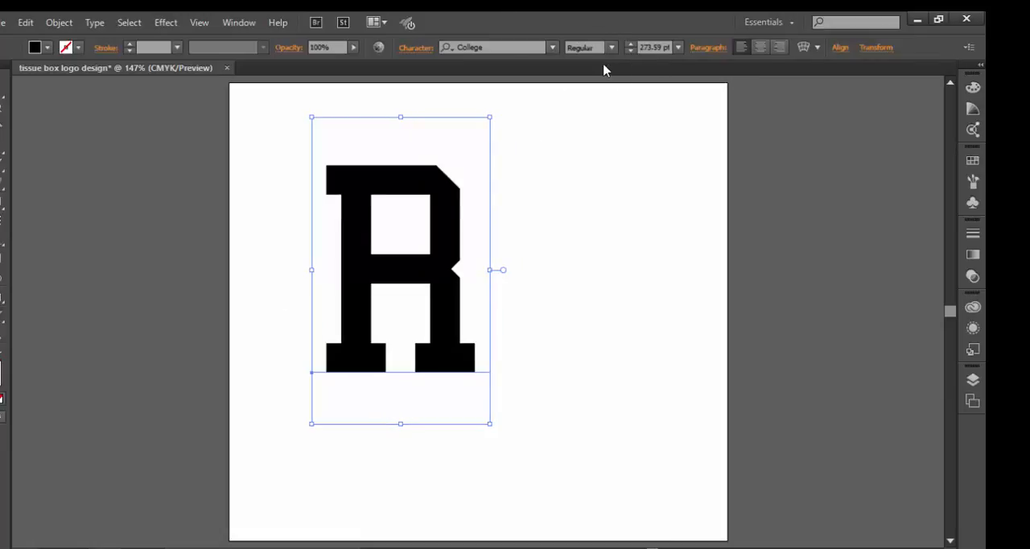
pyautogui.rightClick(448, 316)
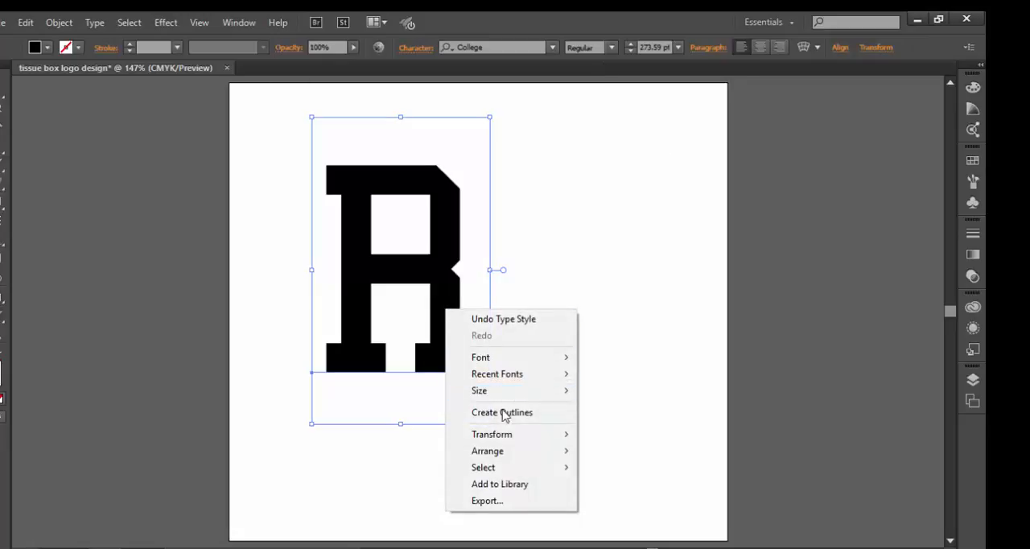
pyautogui.click(563, 169)
pyautogui.click(432, 238)
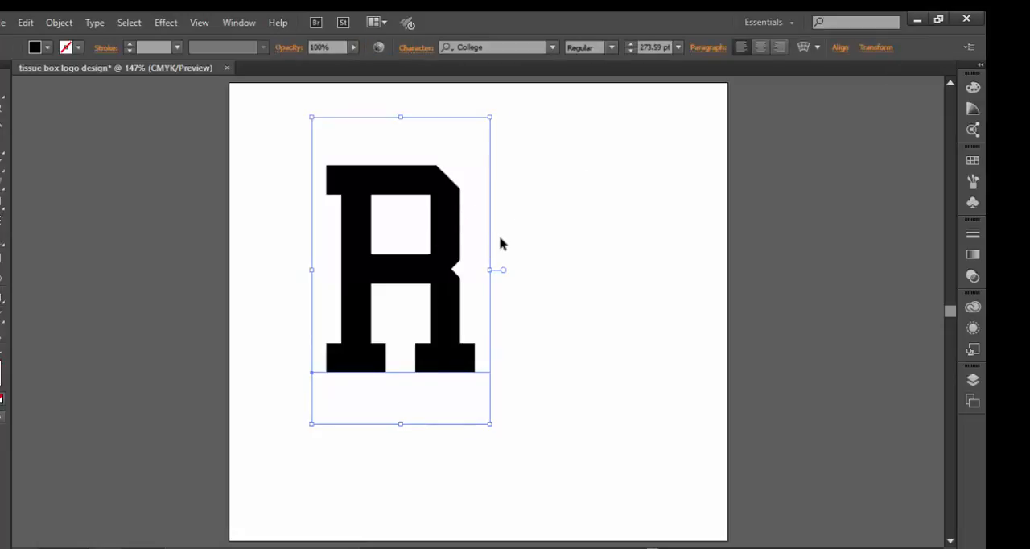
# Step: Duplicate the R and place the copy diagonally below the original, with its upper serif meeting the original's inner foot
pyautogui.hotkey('ctrl', 'c')
pyautogui.hotkey('ctrl', 'v')
pyautogui.moveTo(445, 331); pyautogui.dragTo(628, 386)
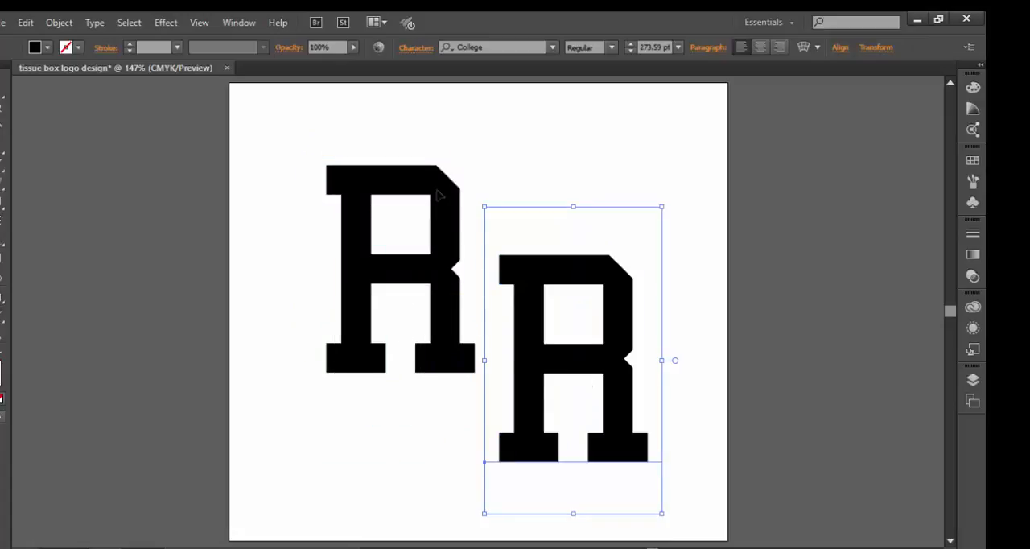
pyautogui.moveTo(441, 218); pyautogui.dragTo(436, 172)
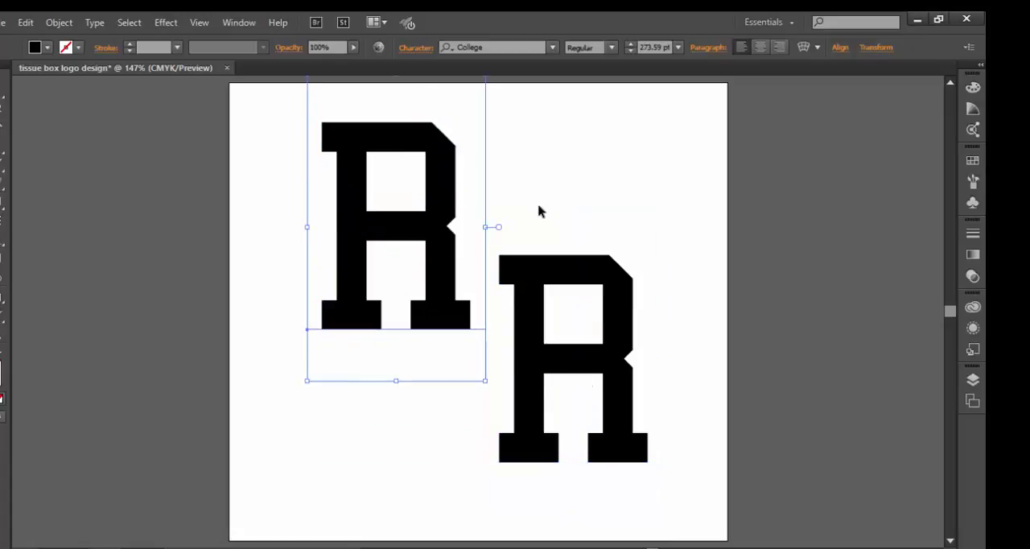
pyautogui.moveTo(534, 276); pyautogui.dragTo(507, 322)
pyautogui.moveTo(554, 232); pyautogui.dragTo(553, 233)
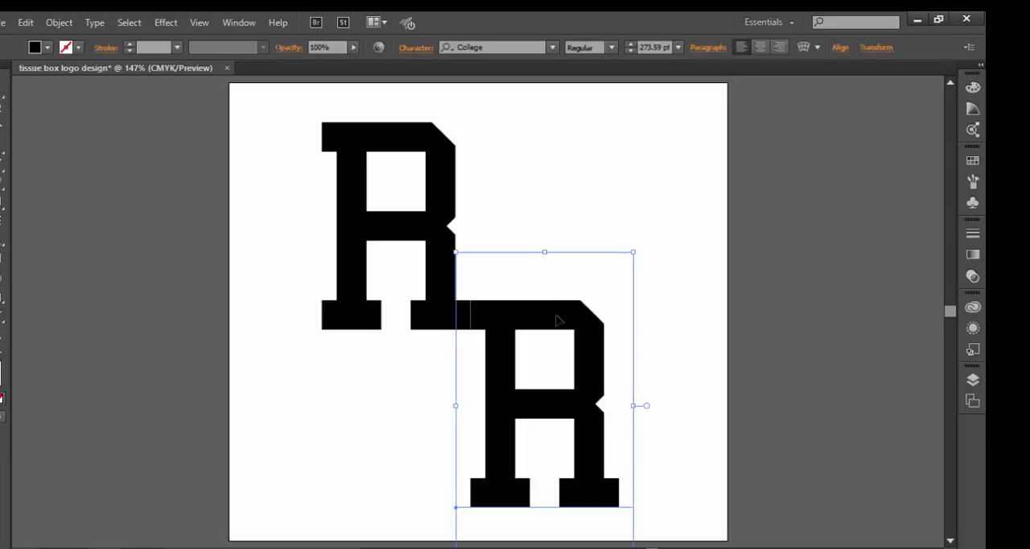
# Step: Replace the duplicated R with a capital P
pyautogui.doubleClick(555, 321)
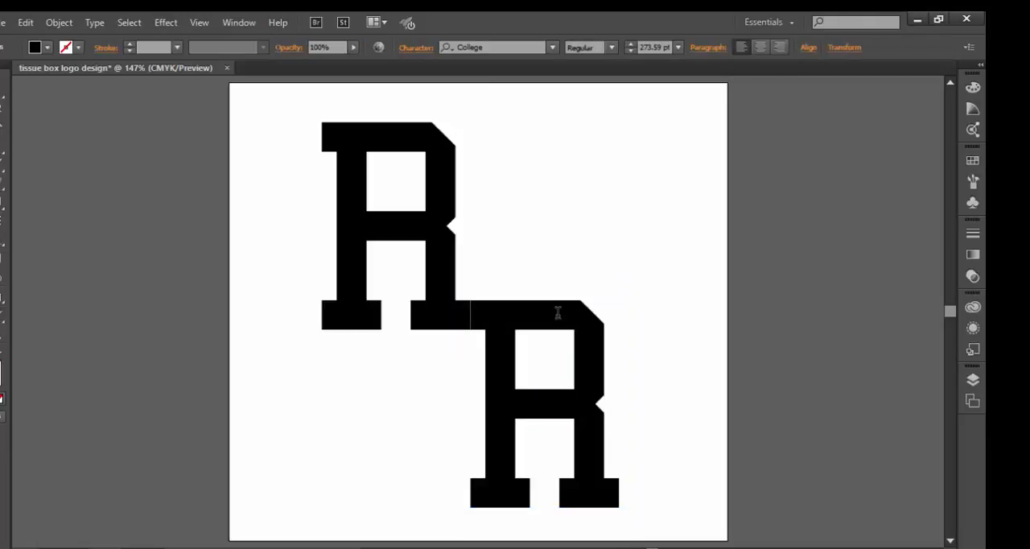
pyautogui.press('BackSpace')
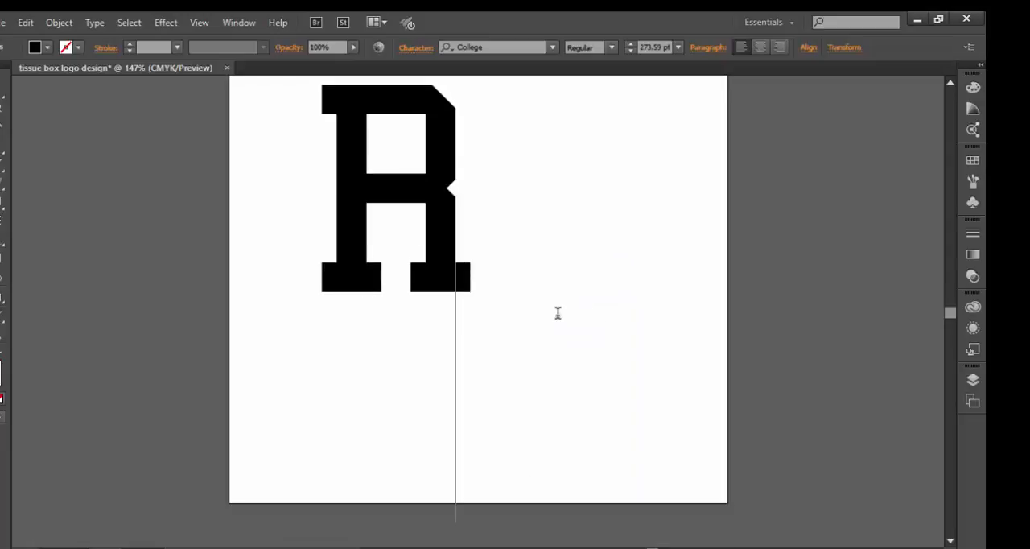
pyautogui.write('P')
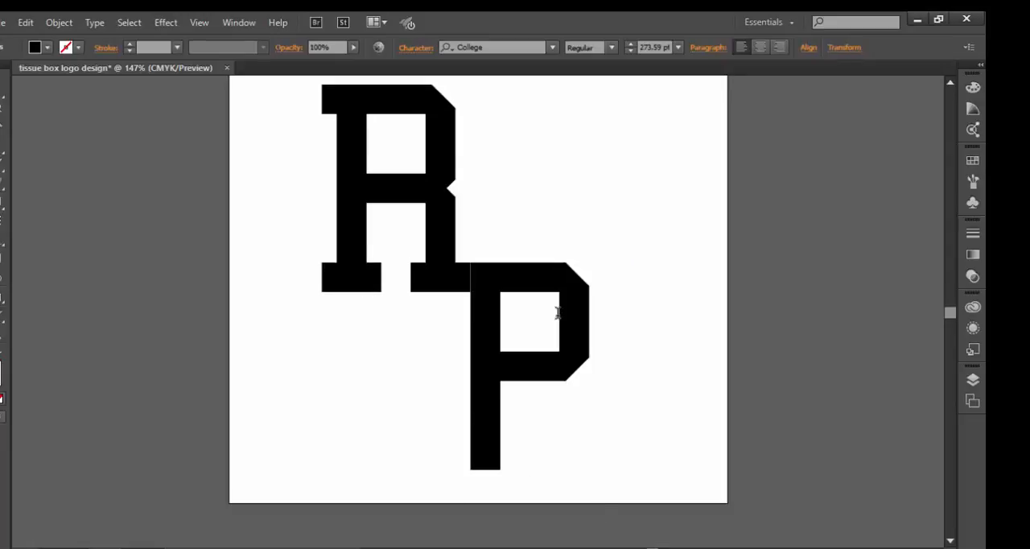
pyautogui.press('BackSpace')
pyautogui.write('P')
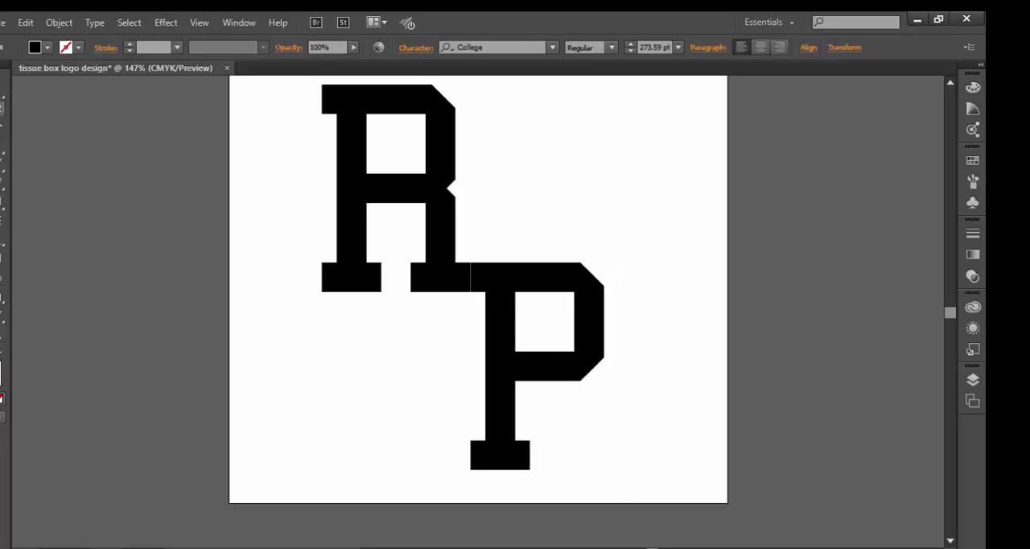
# Step: Nudge the P against the R's foot to close the gap between the letters, and deselect it
pyautogui.click(4, 104)
pyautogui.click(509, 203)
pyautogui.moveTo(521, 277)
pyautogui.mouseDown()
pyautogui.moveTo(604, 271)
pyautogui.moveTo(611, 260)
pyautogui.moveTo(519, 281)
pyautogui.mouseUp()
pyautogui.click(538, 142)
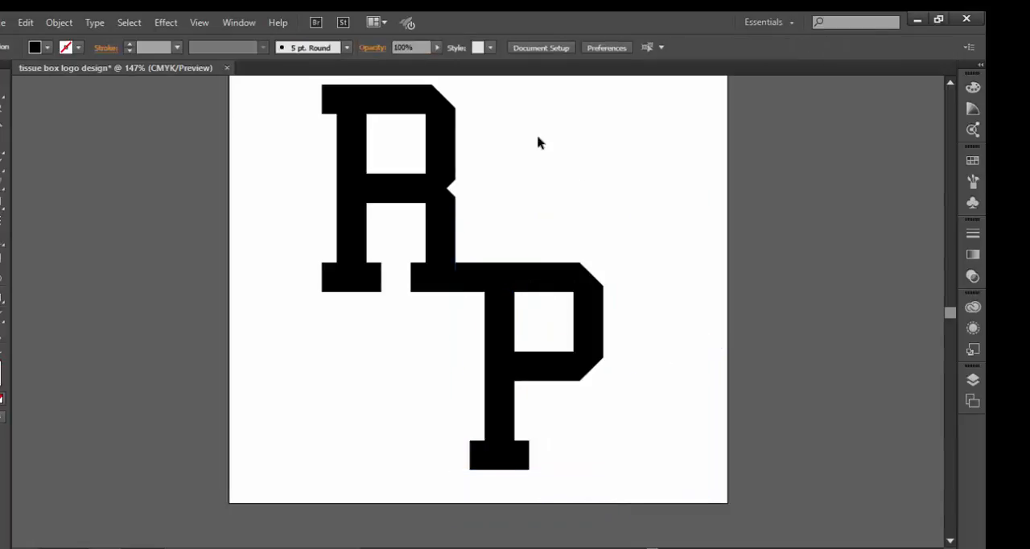
# Step: Shift the R and P together closer to the artboard's centre and convert both letters to outlines
pyautogui.click(414, 269)
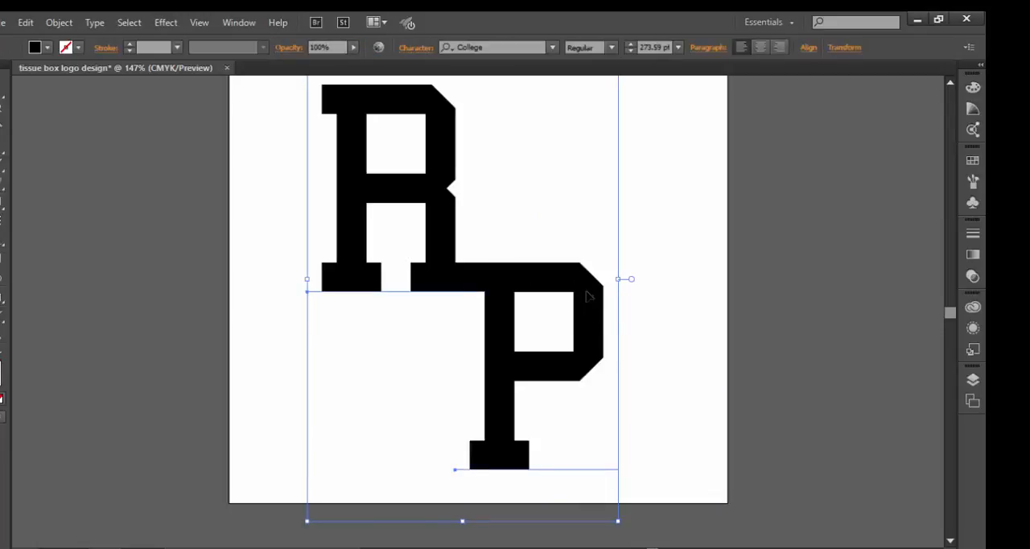
pyautogui.moveTo(591, 294); pyautogui.dragTo(608, 307)
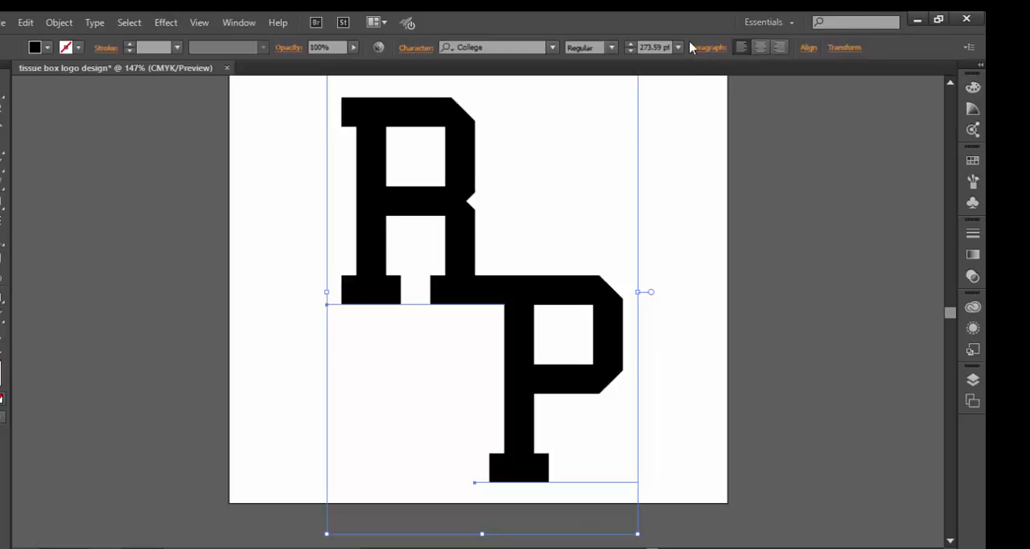
pyautogui.rightClick(459, 190)
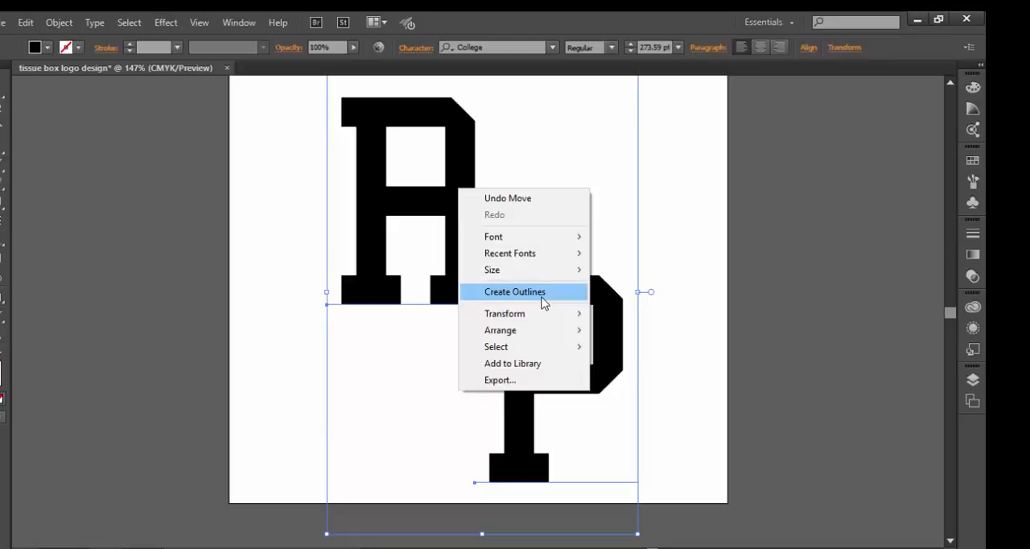
pyautogui.click(515, 291)
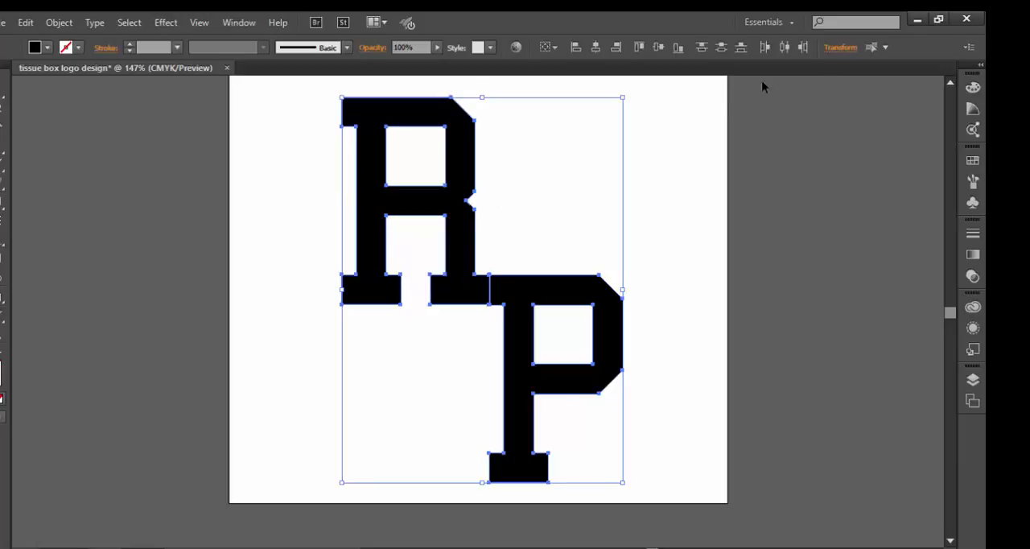
# Step: Scale the outlined letters proportionally to a height of 4.5 in and deselect them
pyautogui.click(841, 48)
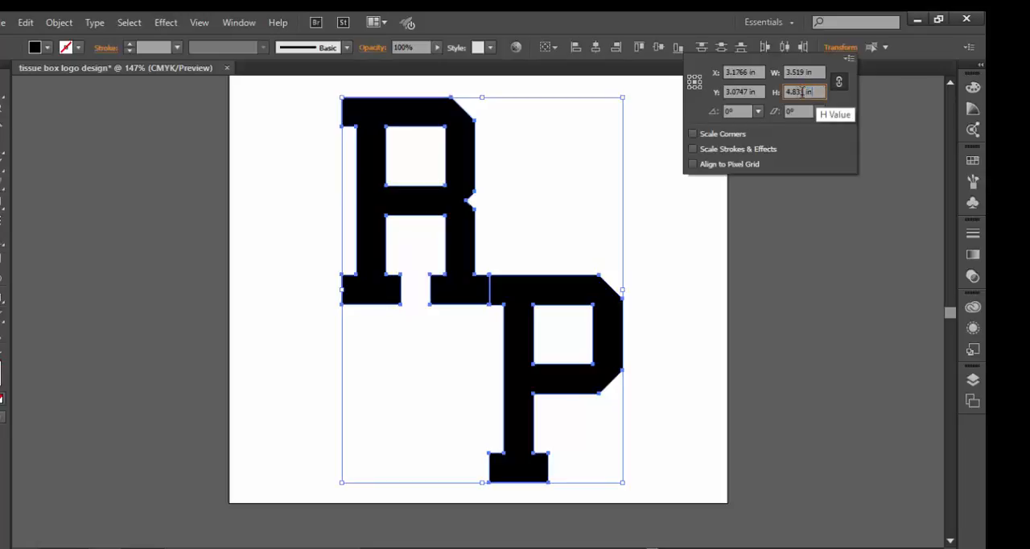
pyautogui.click(774, 93)
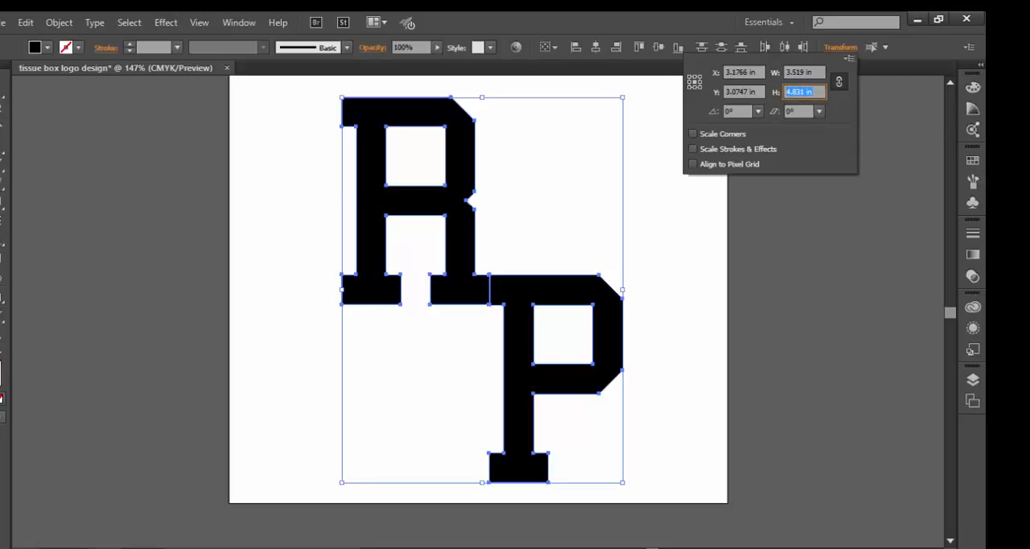
pyautogui.write('4.5')
pyautogui.press('Return')
pyautogui.click(839, 84)
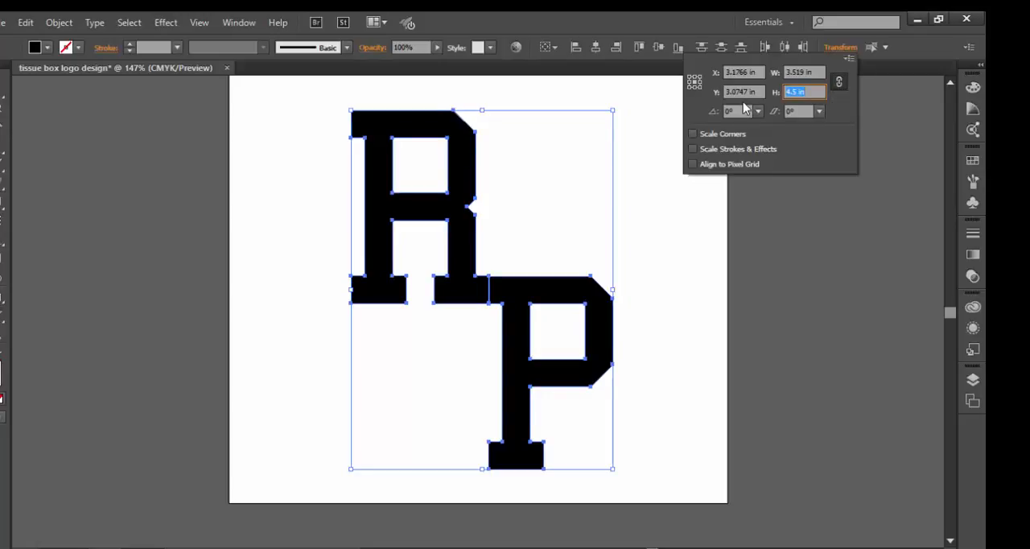
pyautogui.press('Escape')
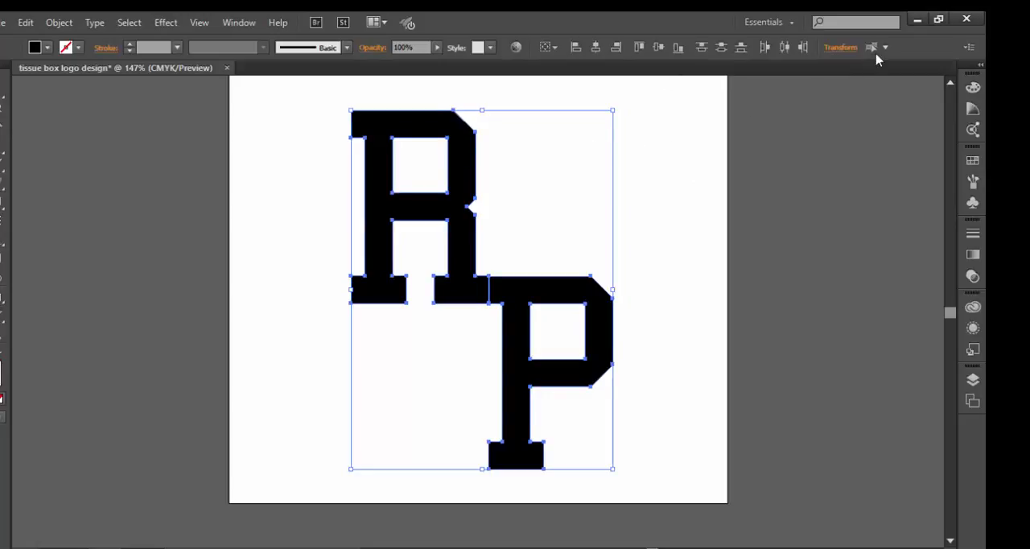
pyautogui.click(837, 50)
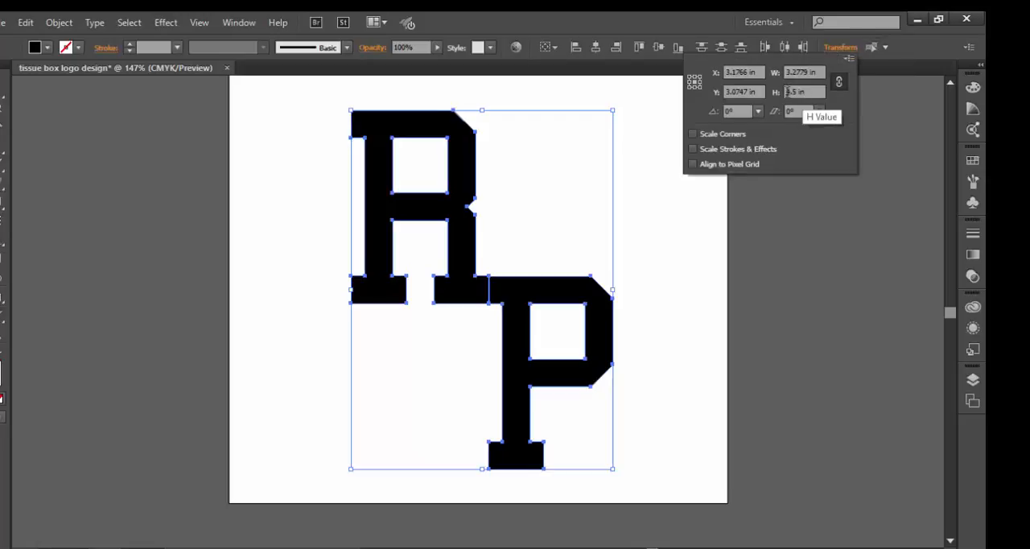
pyautogui.click(663, 235)
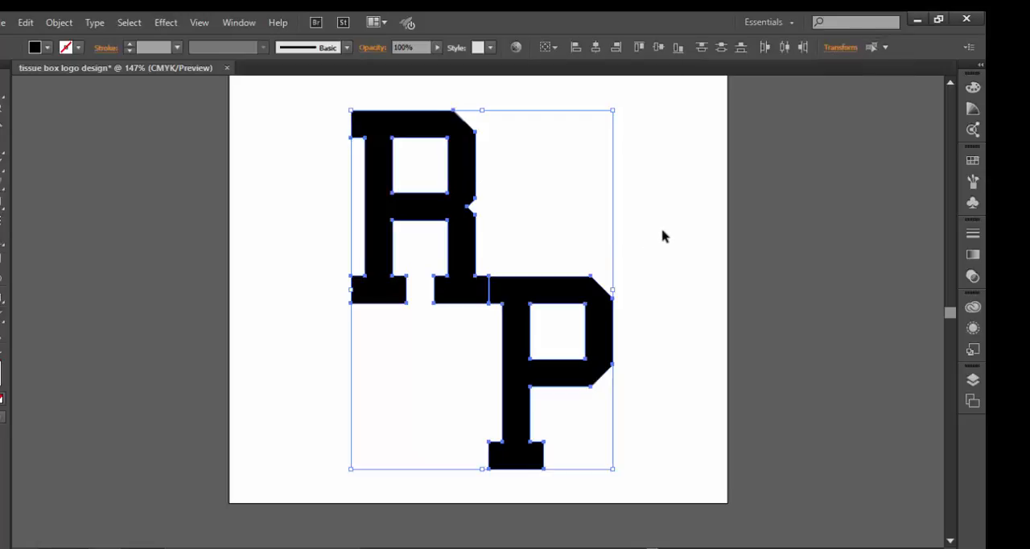
pyautogui.click(551, 243)
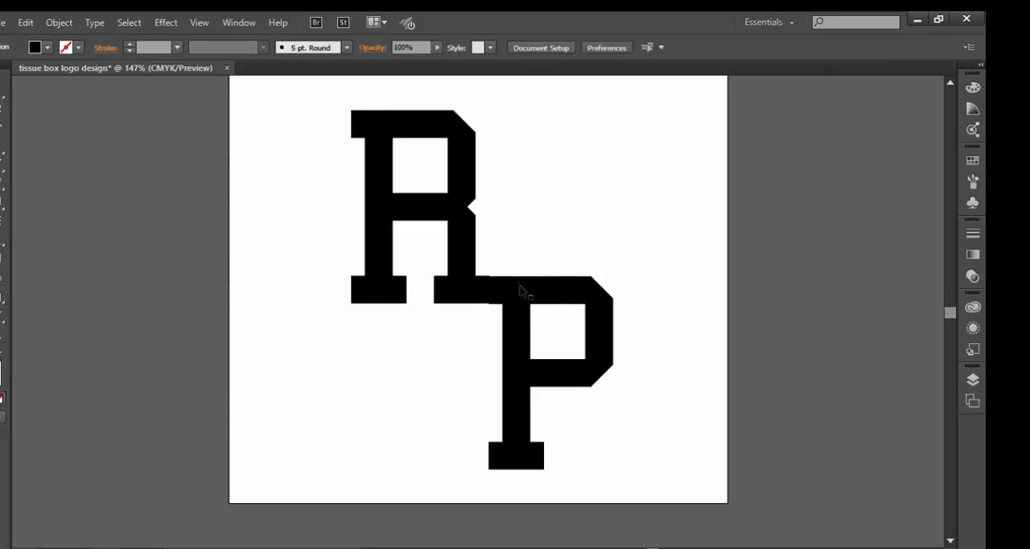
# Step: Reset both letters to the default fill and stroke, and fill them with red EF0F0F
pyautogui.click(517, 289)
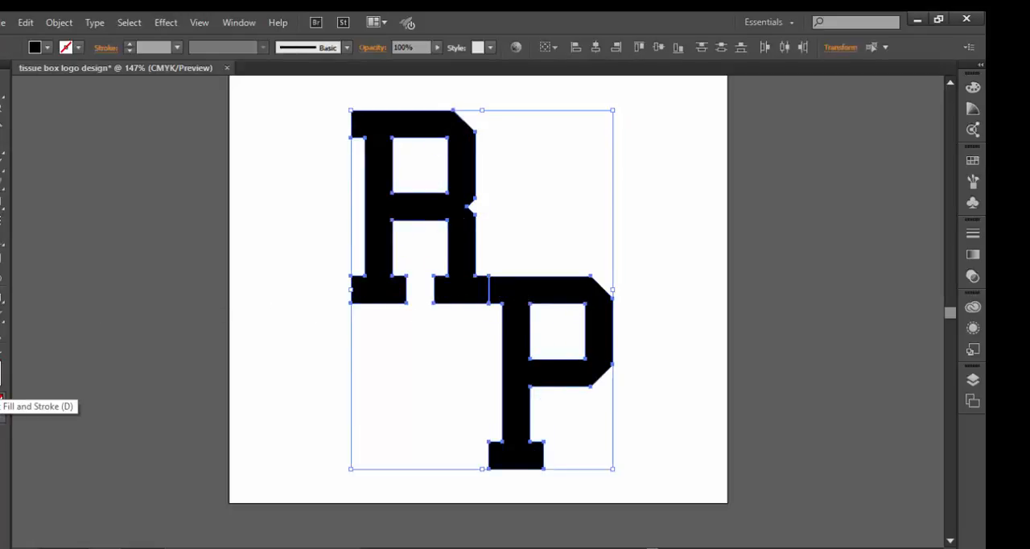
pyautogui.click(1, 396)
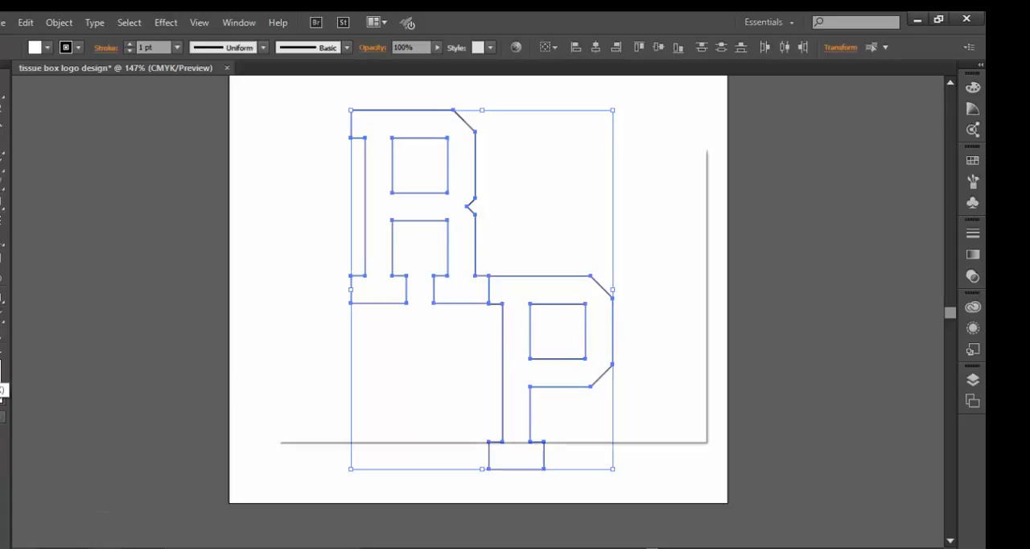
pyautogui.doubleClick(2, 370)
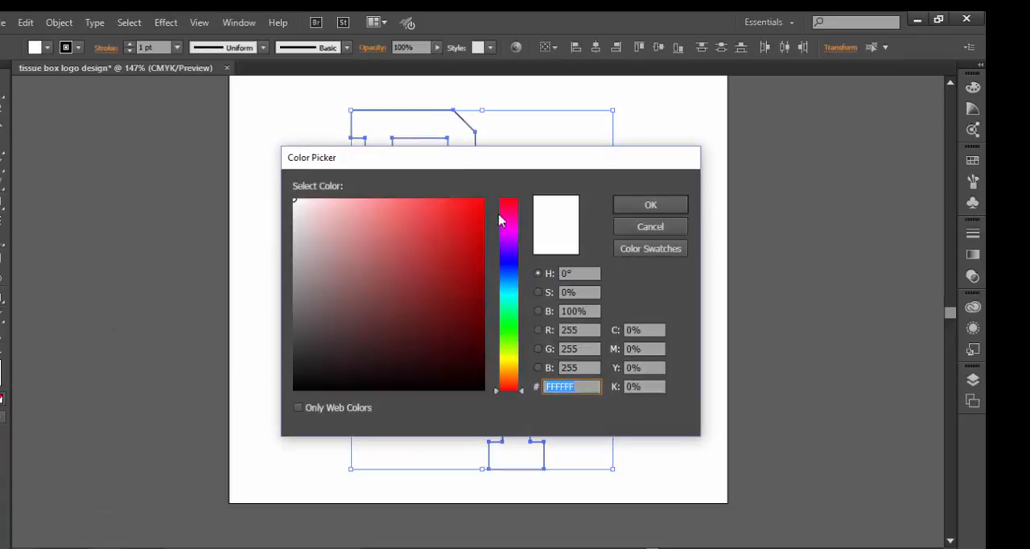
pyautogui.click(474, 209)
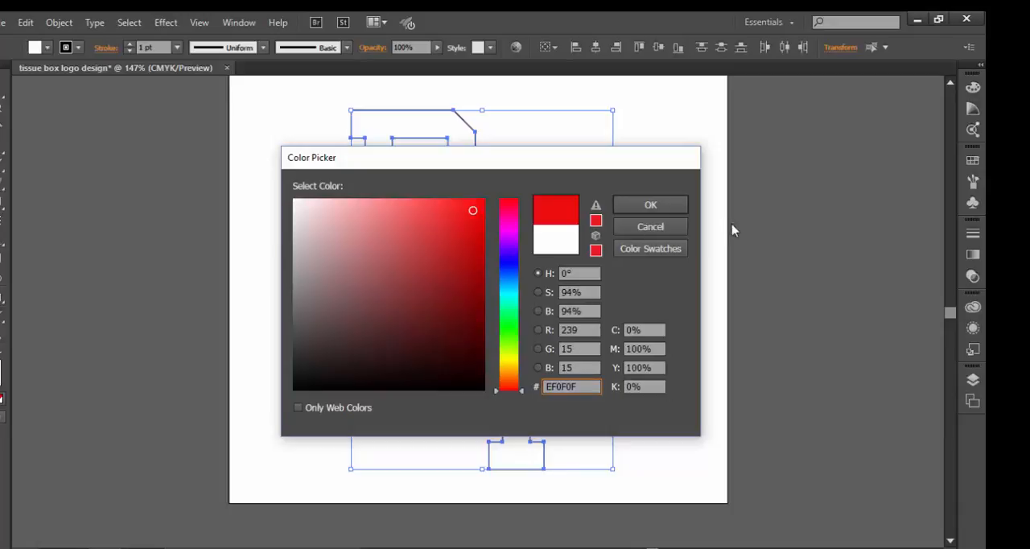
pyautogui.click(650, 205)
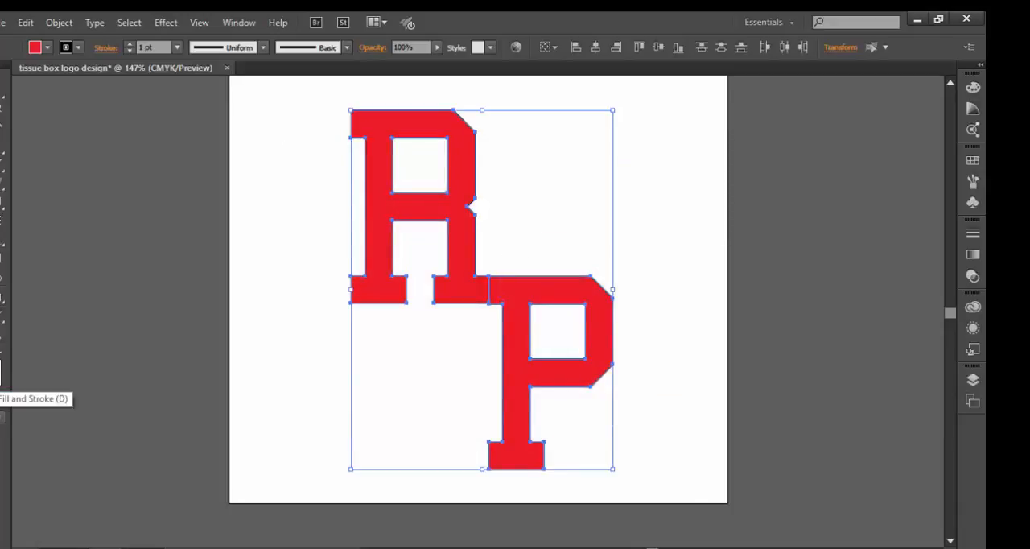
# Step: Give both letters the default 1 pt black stroke with no fill, and deselect them
pyautogui.click(3, 389)
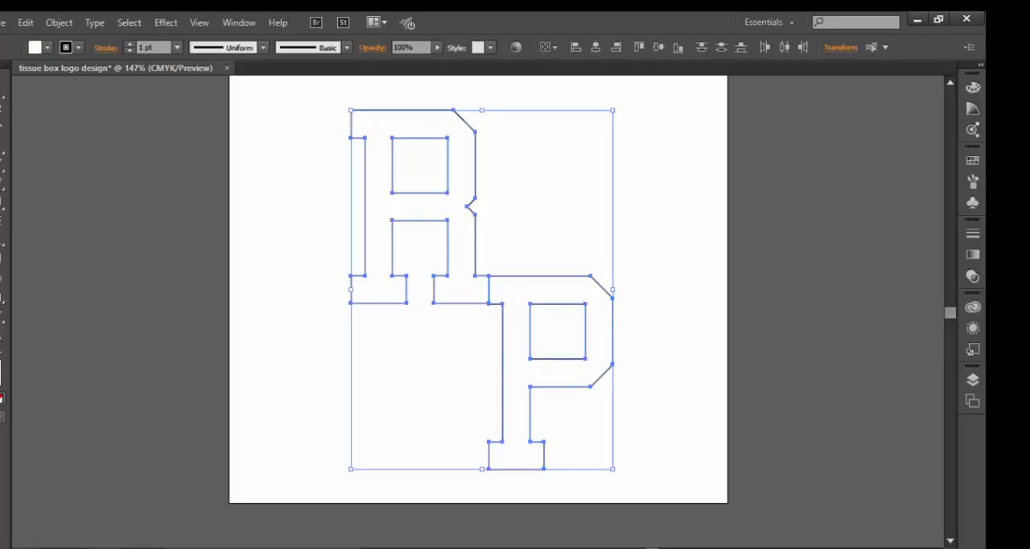
pyautogui.click(2, 400)
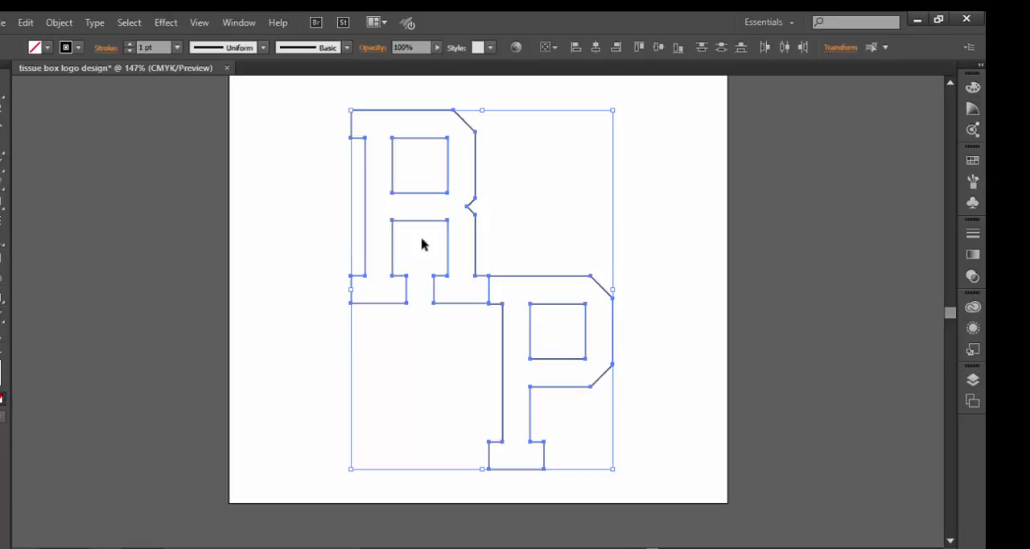
pyautogui.click(546, 247)
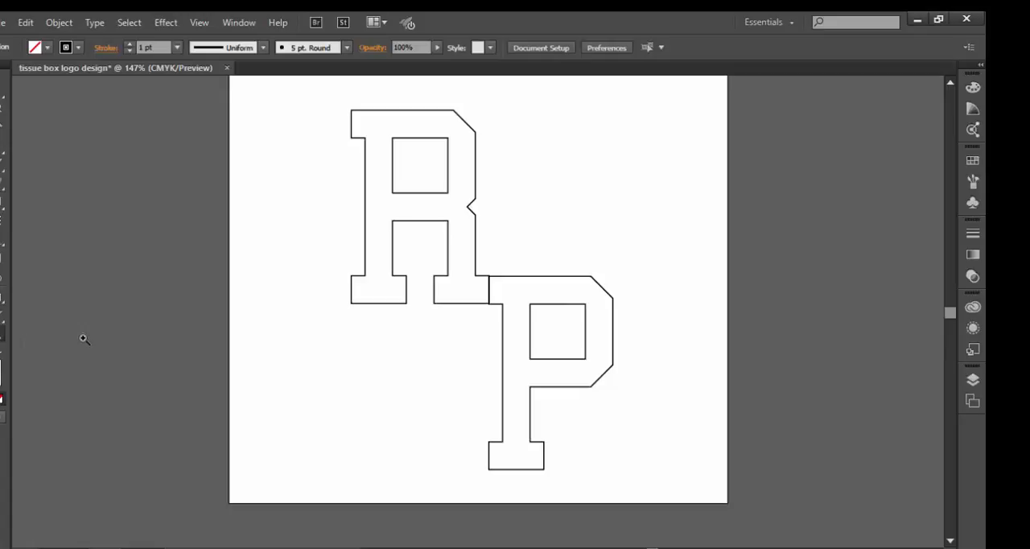
# Step: Align the P's upper serif with the R's foot at their joint so their outlines overlap closely
pyautogui.moveTo(417, 254); pyautogui.dragTo(559, 351)
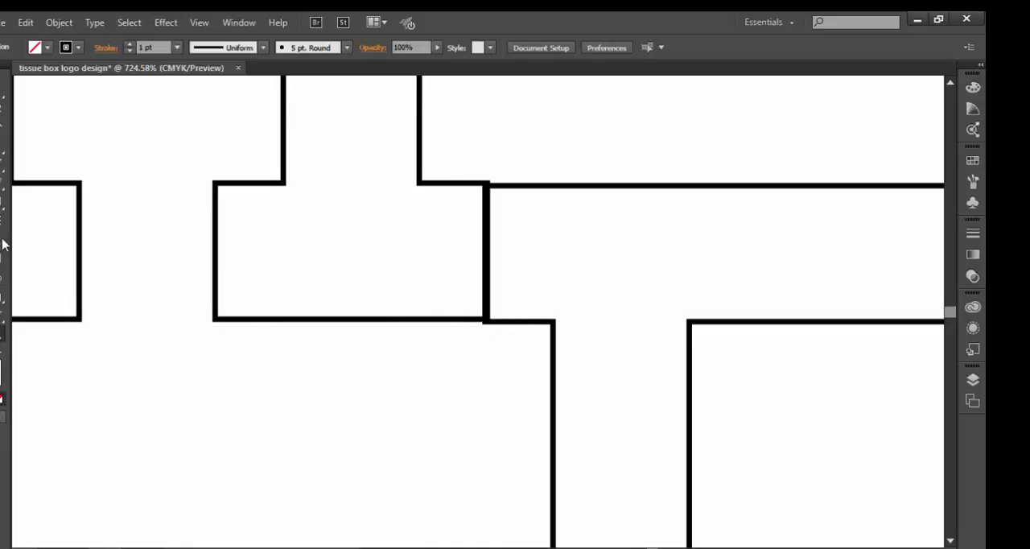
pyautogui.click(535, 323)
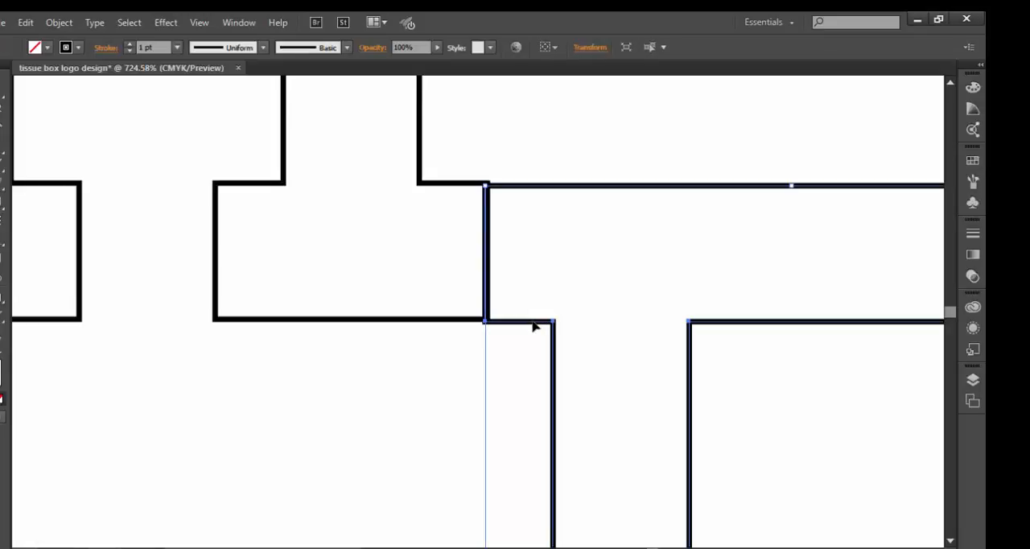
pyautogui.press('Up')
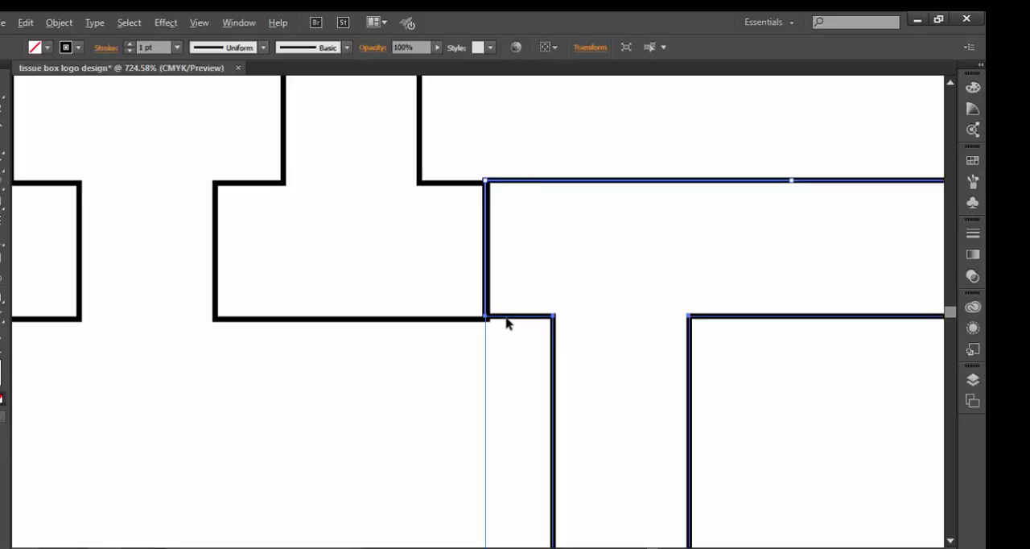
pyautogui.scroll(6, 506, 318)
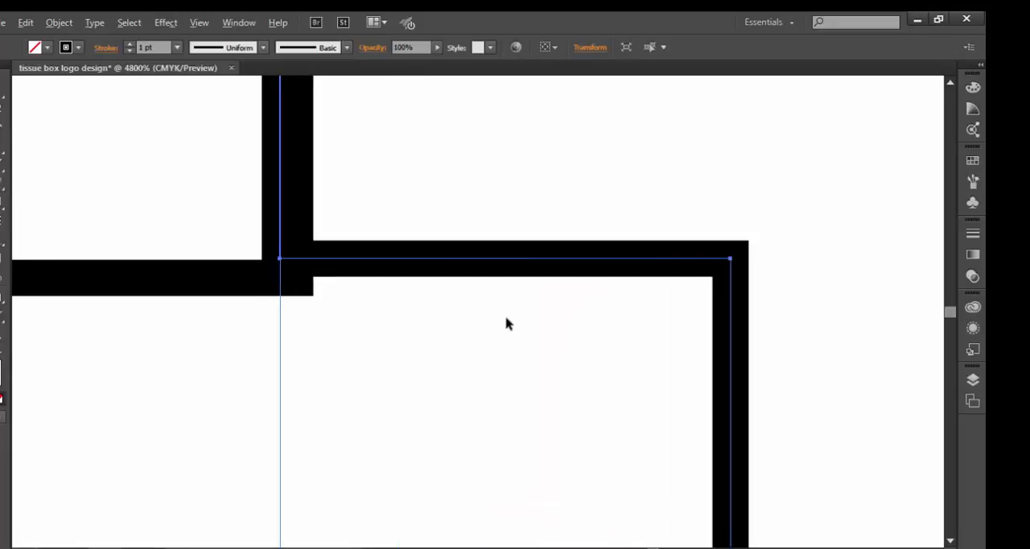
pyautogui.moveTo(415, 263); pyautogui.dragTo(431, 283)
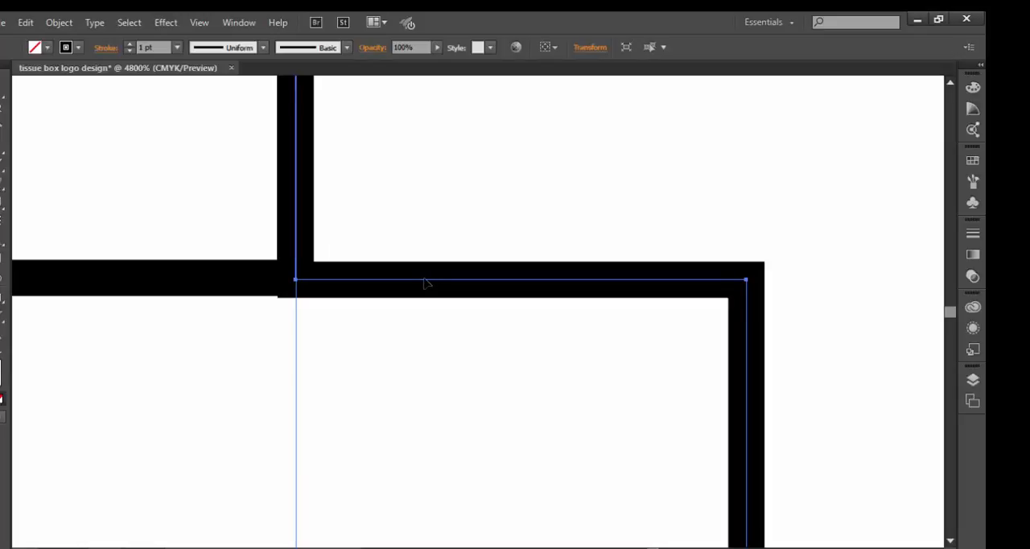
# Step: Select both letters and try to merge the R's foot with the P using the Shape Builder tool
pyautogui.moveTo(424, 279); pyautogui.dragTo(424, 280)
pyautogui.hotkey('ctrl', '0')
pyautogui.press('v')
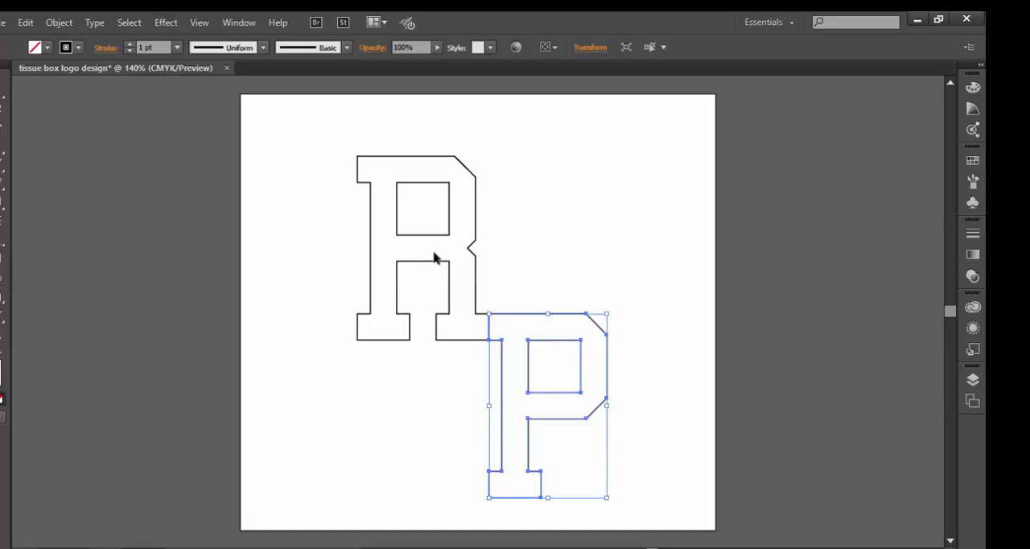
pyautogui.keyDown('shift'); pyautogui.click(435, 255); pyautogui.keyUp('shift')
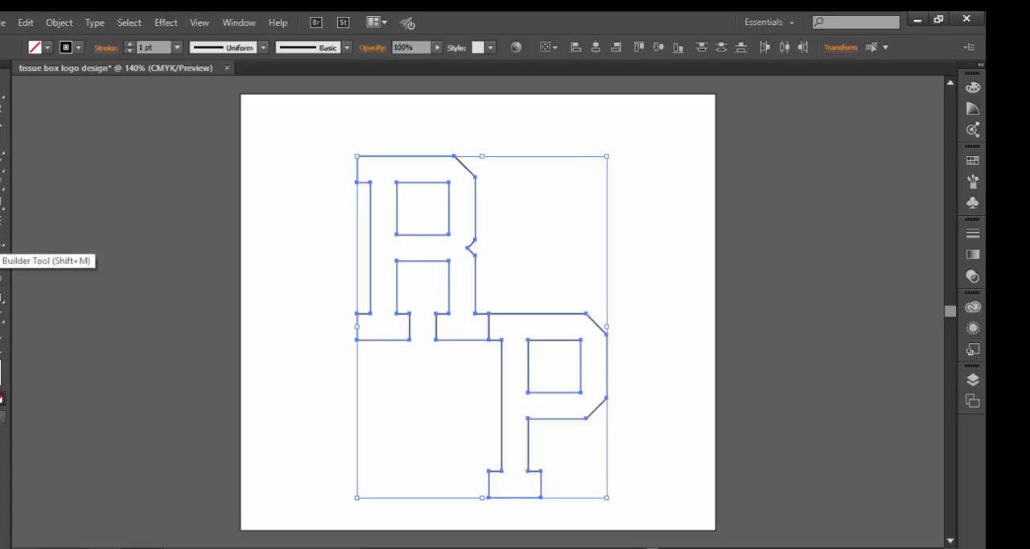
pyautogui.hotkey('shift', 'm')
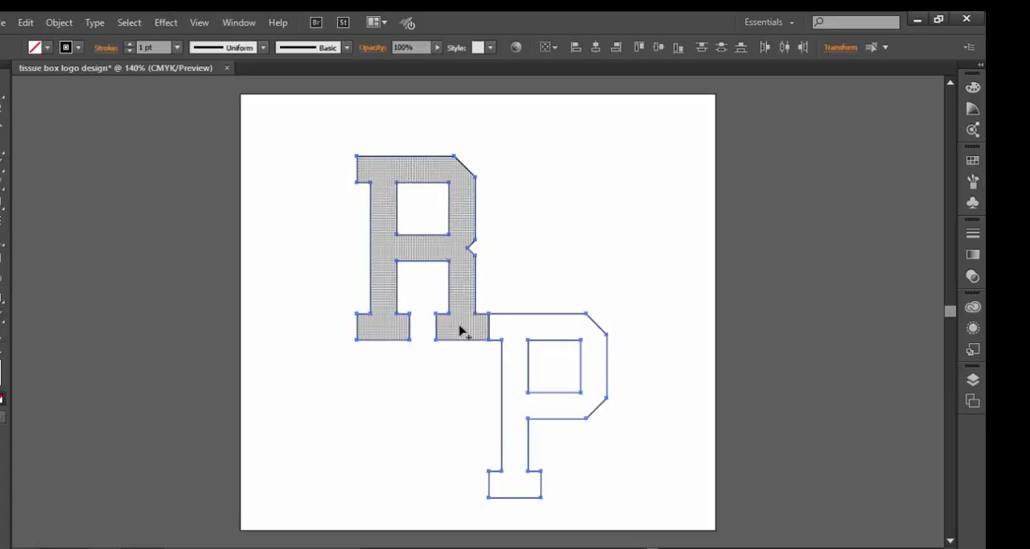
pyautogui.moveTo(461, 326)
pyautogui.mouseDown()
pyautogui.moveTo(508, 329)
pyautogui.moveTo(453, 376)
pyautogui.mouseUp()
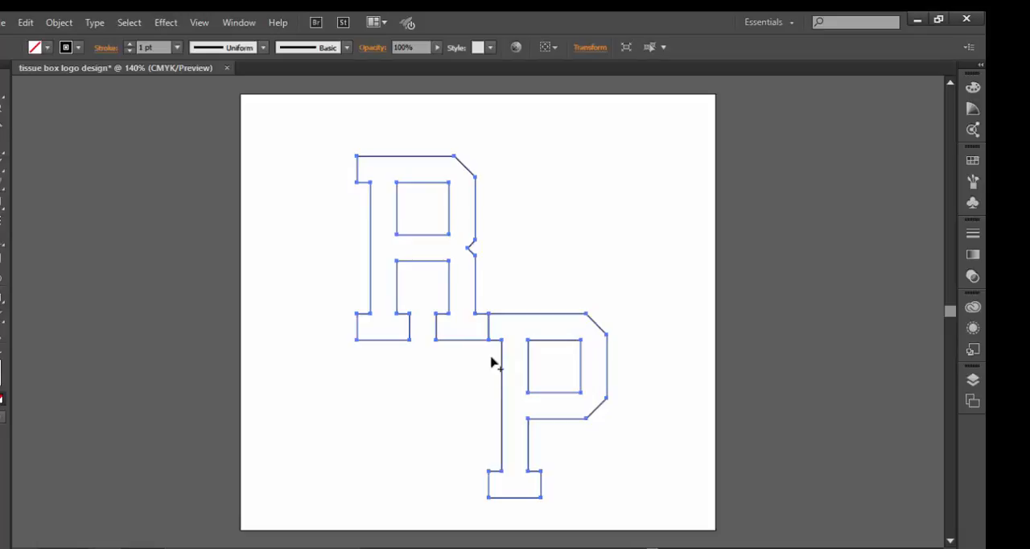
# Step: Move the R and P together slightly higher on the artboard, keeping their joint intact
pyautogui.scroll(3, 489, 354)
pyautogui.scroll(-1, 483, 402)
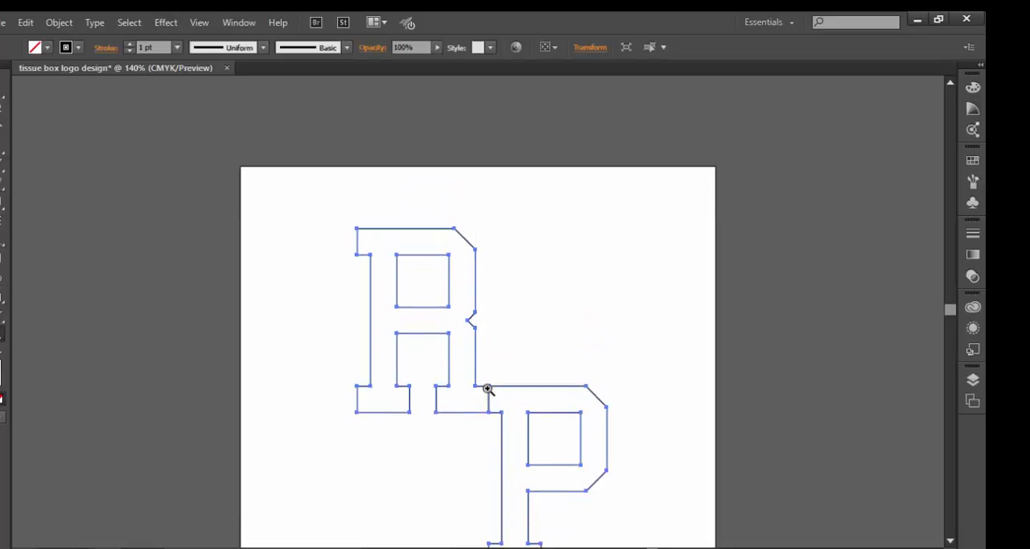
pyautogui.moveTo(459, 374); pyautogui.dragTo(519, 436)
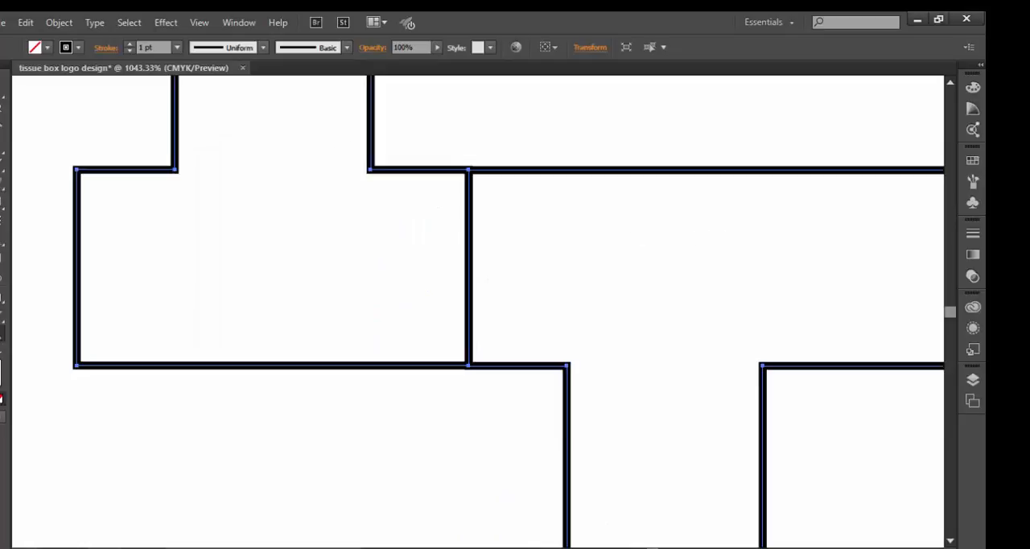
pyautogui.moveTo(626, 235); pyautogui.dragTo(734, 244)
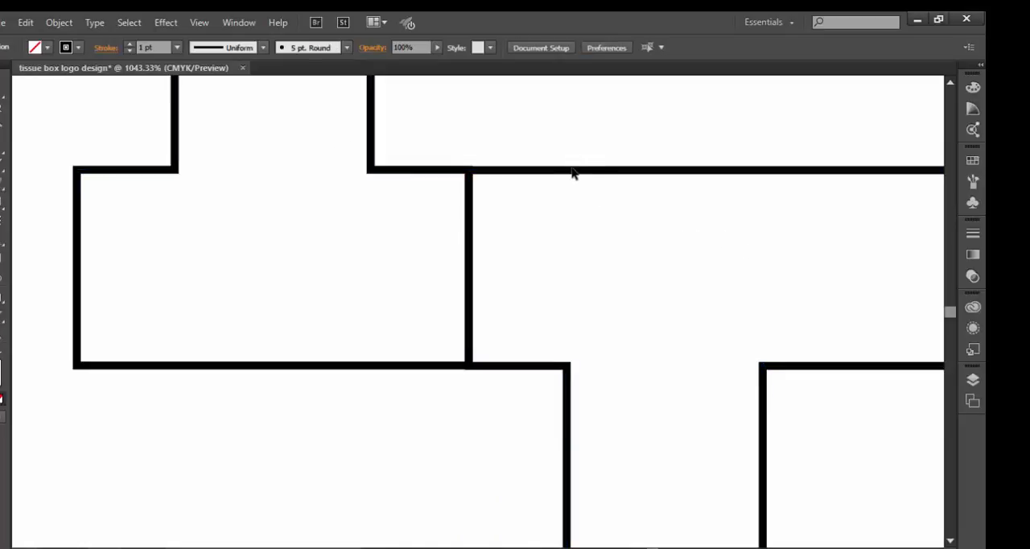
pyautogui.moveTo(572, 172)
pyautogui.mouseDown()
pyautogui.moveTo(642, 180)
pyautogui.moveTo(558, 177)
pyautogui.moveTo(585, 182)
pyautogui.mouseUp()
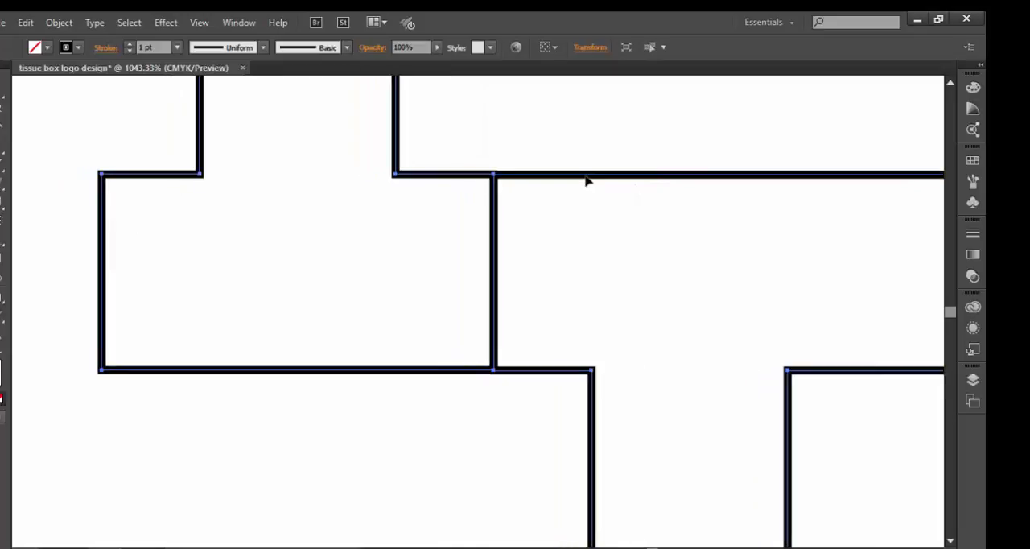
pyautogui.hotkey('ctrl', '0')
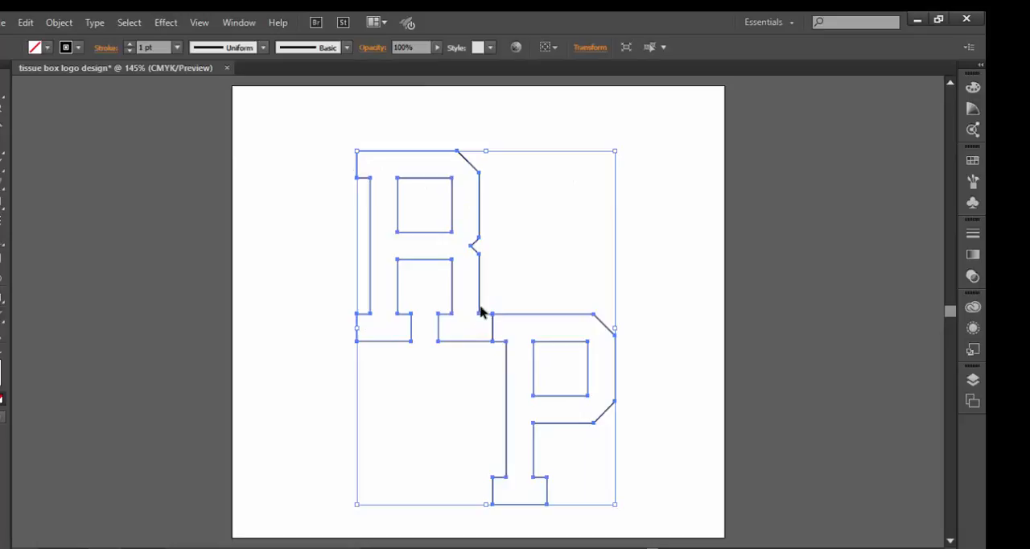
pyautogui.moveTo(479, 261); pyautogui.dragTo(476, 239)
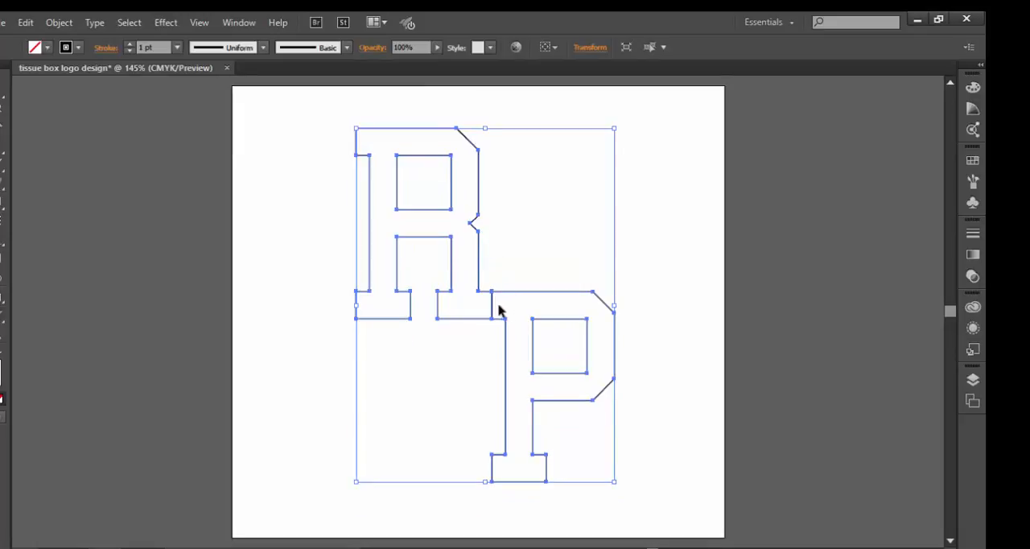
# Step: Delete the upper outer corner anchor point of the R's foot where it meets the P's upper serif
pyautogui.press('z')
pyautogui.moveTo(485, 287); pyautogui.dragTo(504, 301)
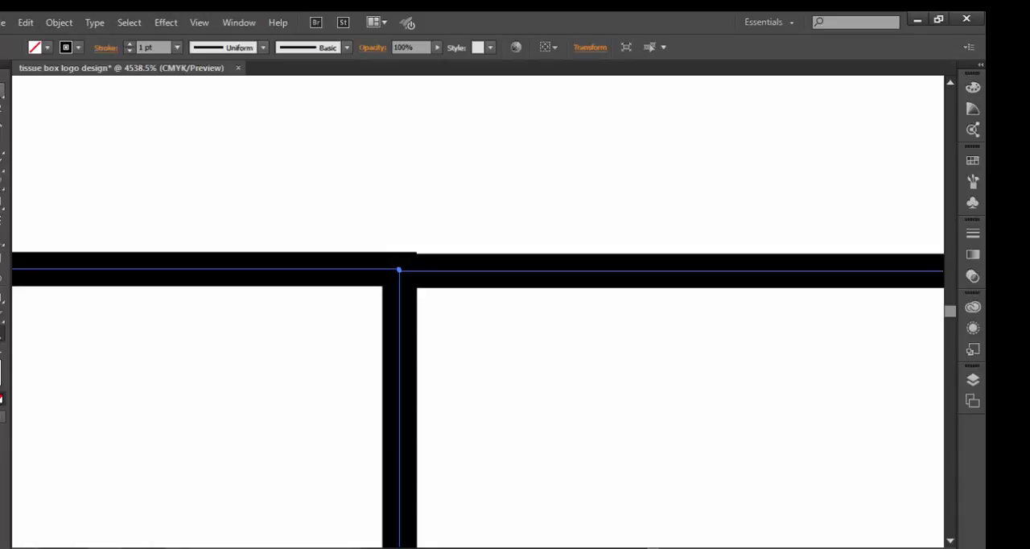
pyautogui.click(2, 91)
pyautogui.click(365, 170)
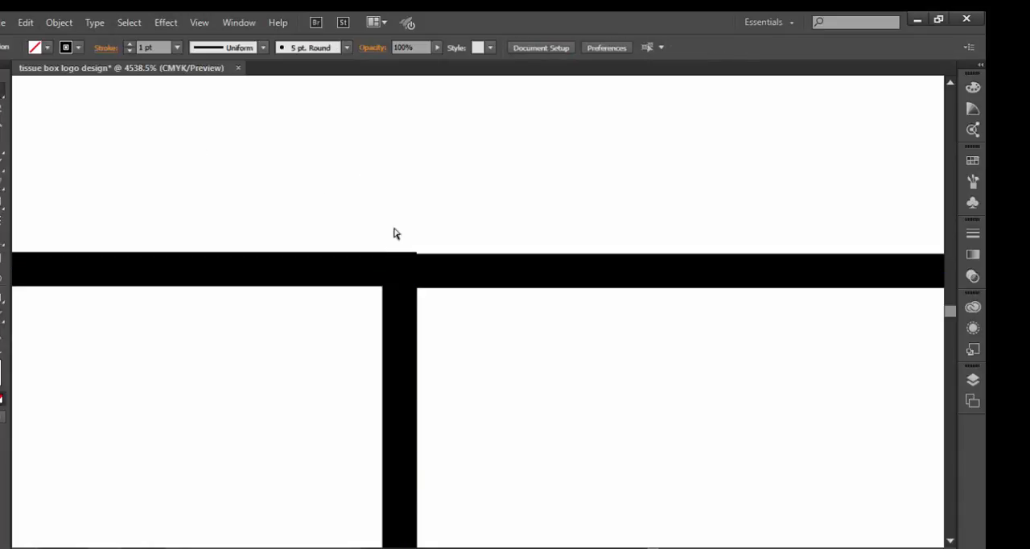
pyautogui.click(402, 314)
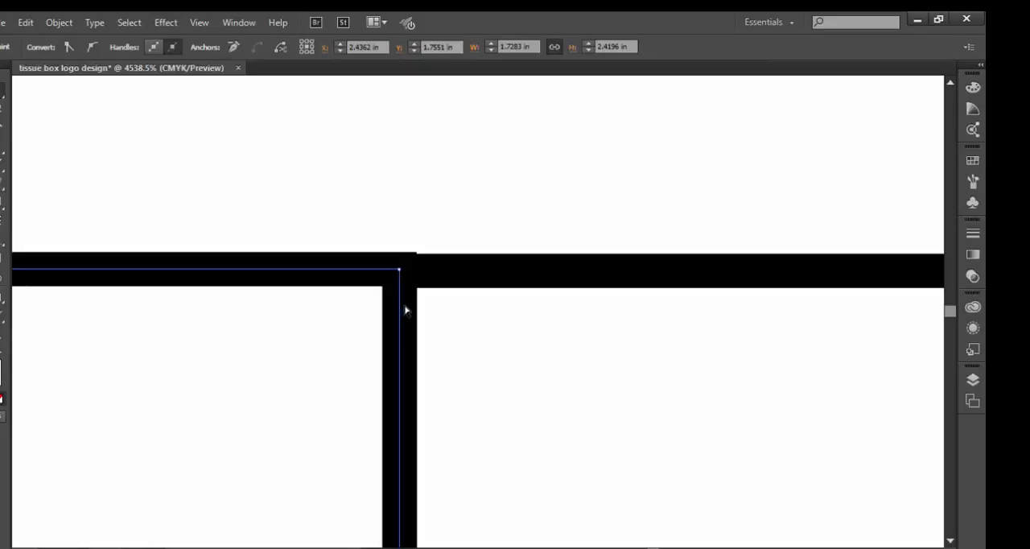
pyautogui.click(399, 270)
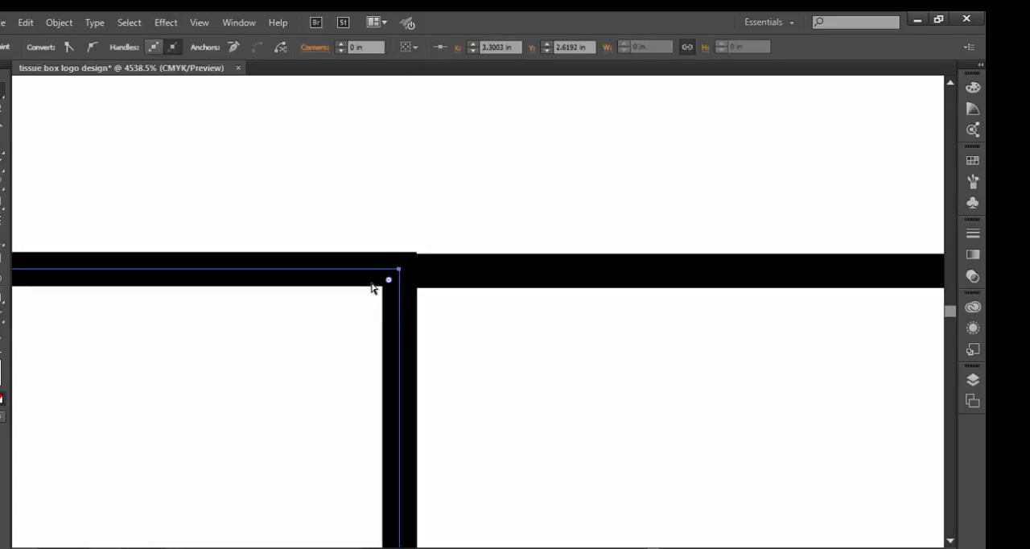
pyautogui.press('v')
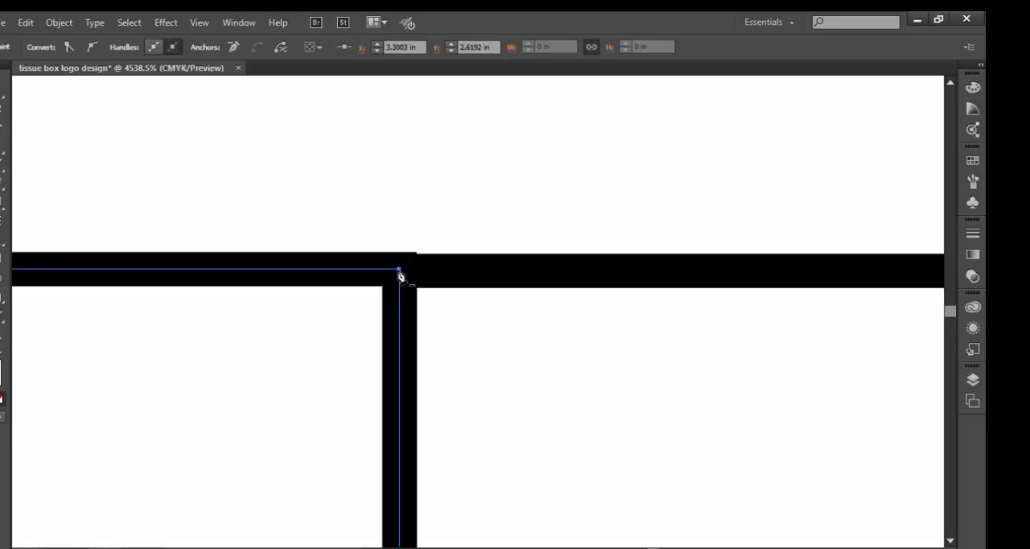
pyautogui.click(400, 274)
pyautogui.click(599, 313)
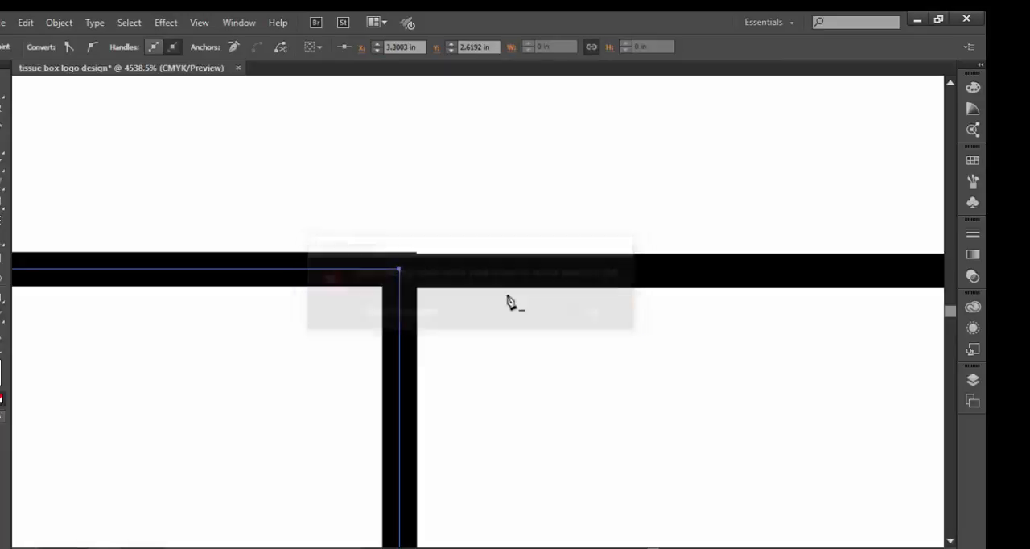
pyautogui.click(401, 272)
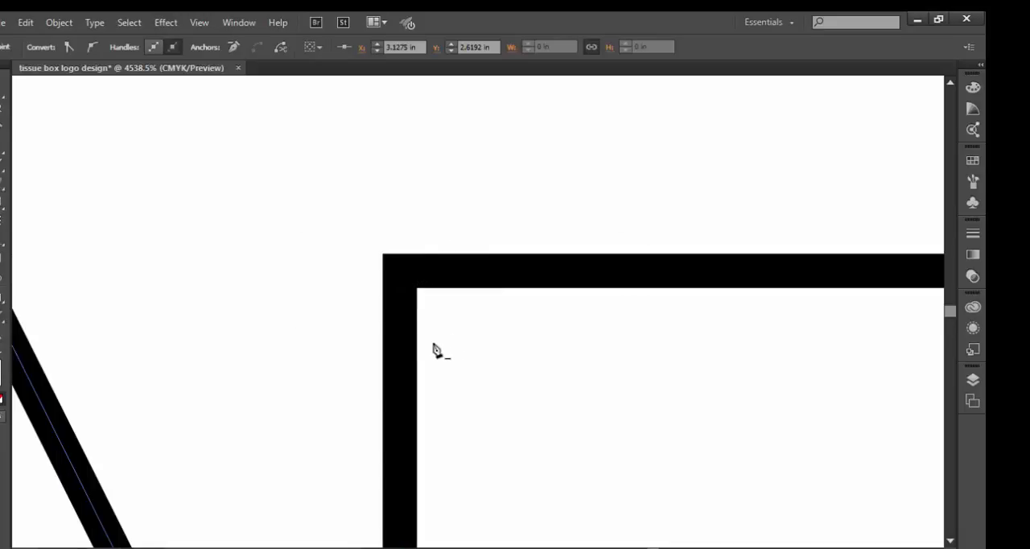
pyautogui.scroll(-5, 433, 347)
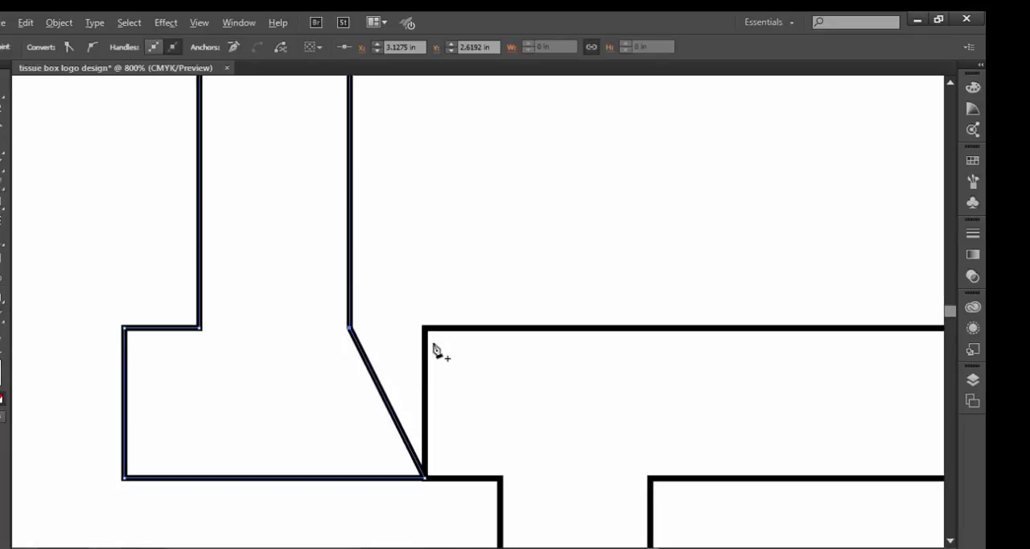
pyautogui.click(425, 480)
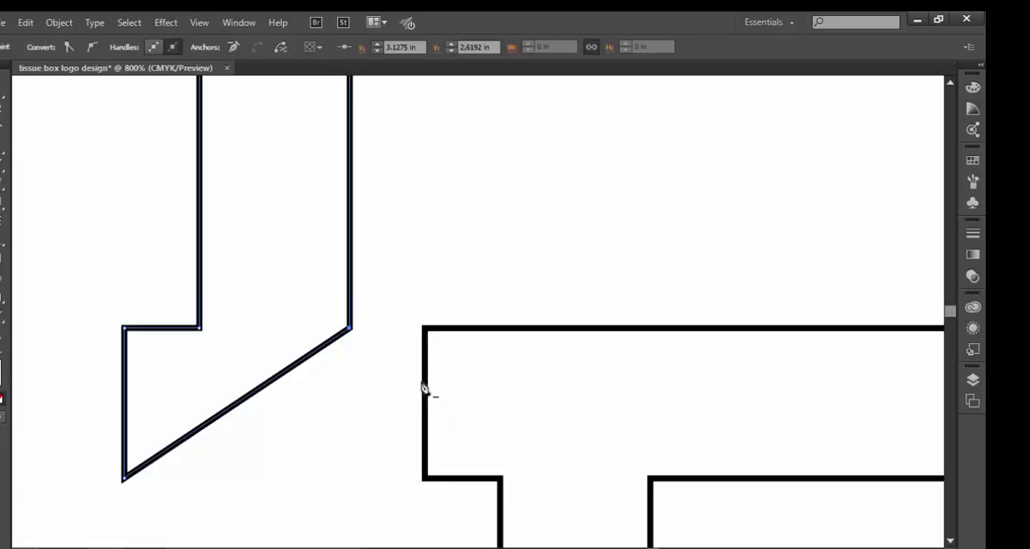
pyautogui.hotkey('ctrl', 'z')
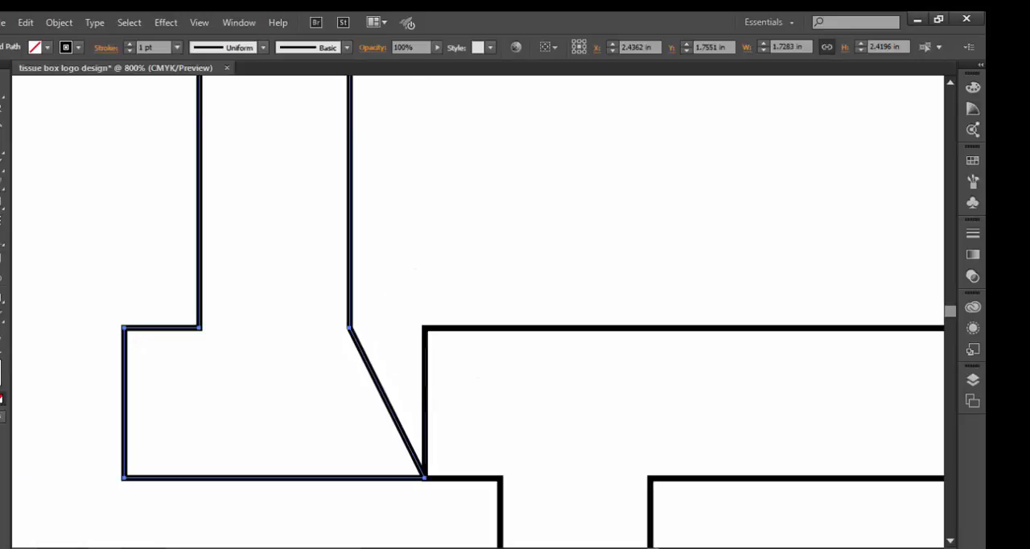
# Step: Ungroup the letters and move the P toward the R so its upper serif overlaps the R's foot
pyautogui.click(525, 257)
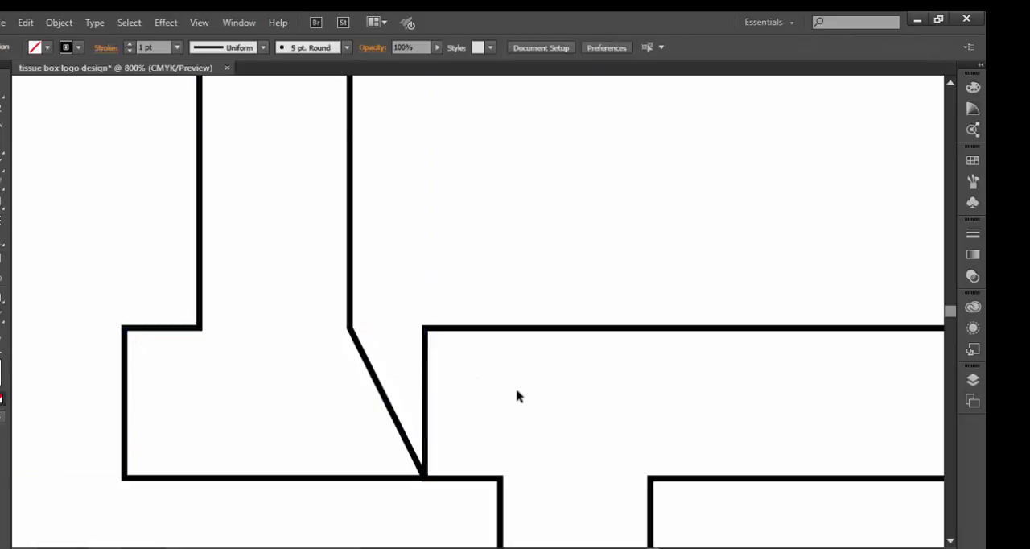
pyautogui.click(511, 331)
pyautogui.rightClick(511, 333)
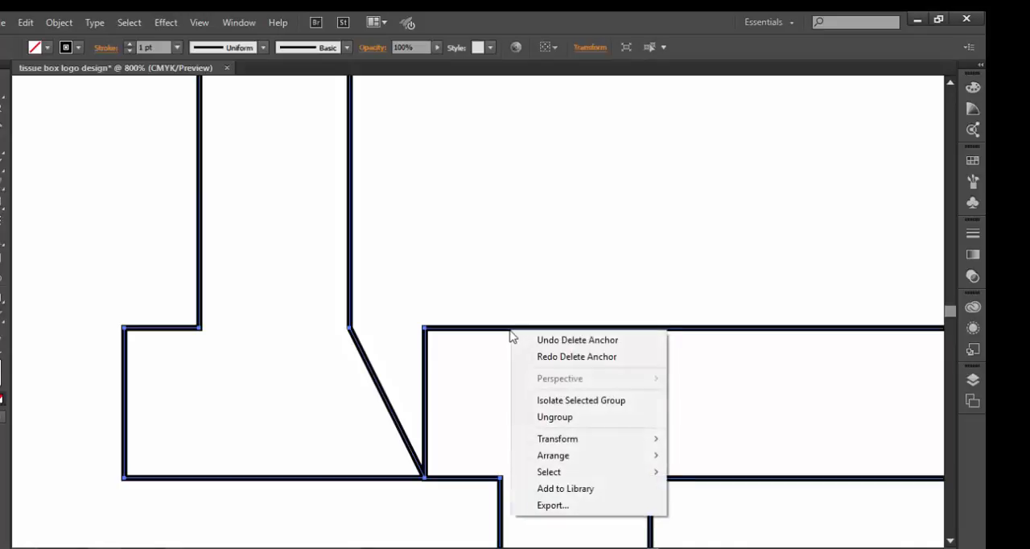
pyautogui.click(557, 416)
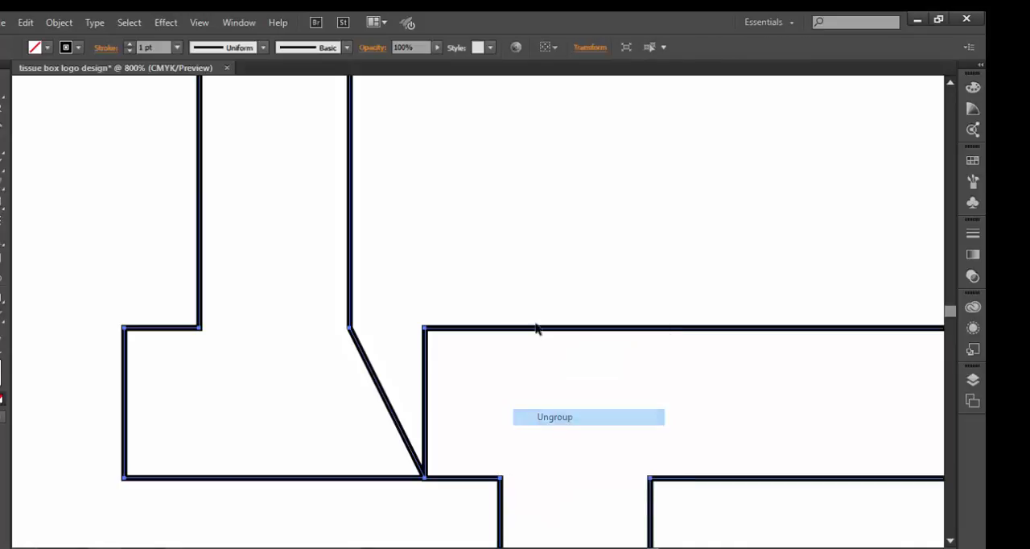
pyautogui.click(515, 153)
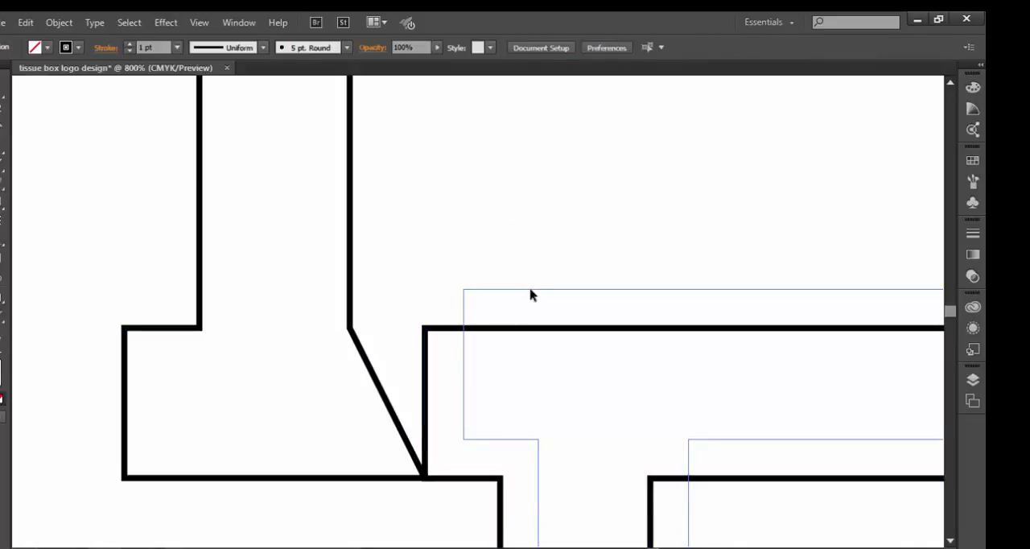
pyautogui.moveTo(530, 296); pyautogui.dragTo(432, 333)
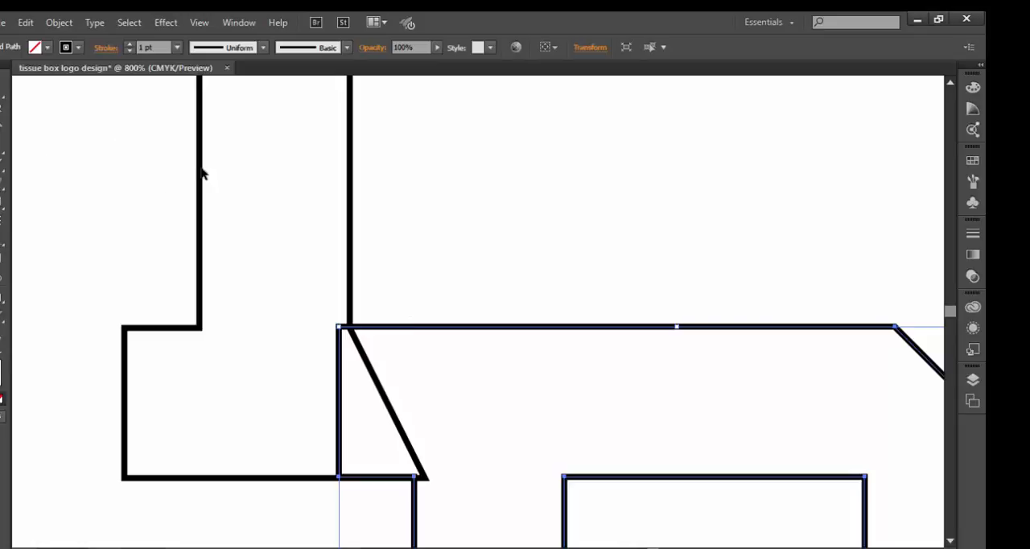
# Step: Select both letters and merge them into one continuous shape across the overlapping foot and serif with the Shape Builder tool
pyautogui.press('a')
pyautogui.hotkey('ctrl', 'a')
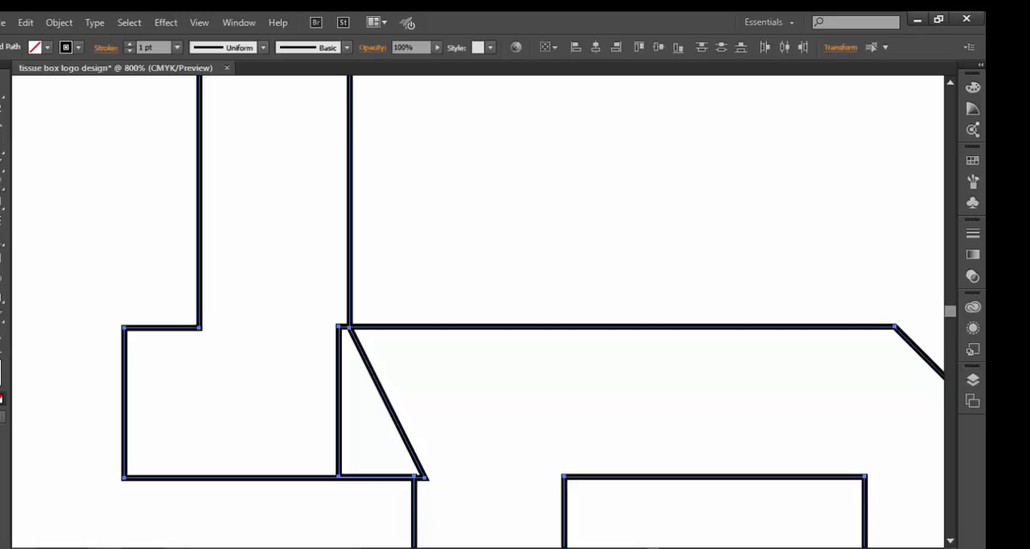
pyautogui.click(1, 165)
pyautogui.click(1, 239)
pyautogui.moveTo(266, 430)
pyautogui.mouseDown()
pyautogui.moveTo(358, 437)
pyautogui.moveTo(326, 426)
pyautogui.mouseUp()
pyautogui.moveTo(268, 408); pyautogui.dragTo(455, 411)
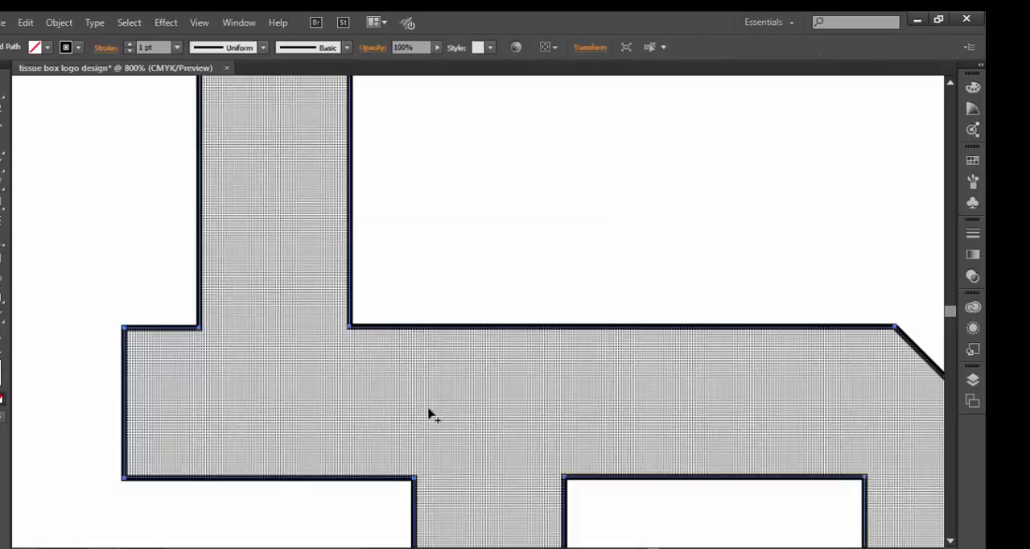
pyautogui.hotkey('ctrl', '0')
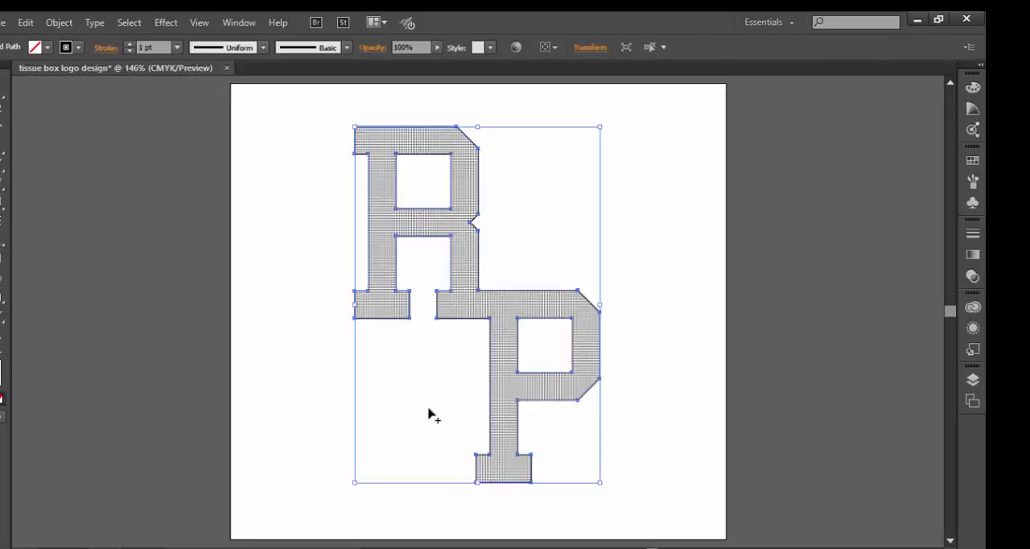